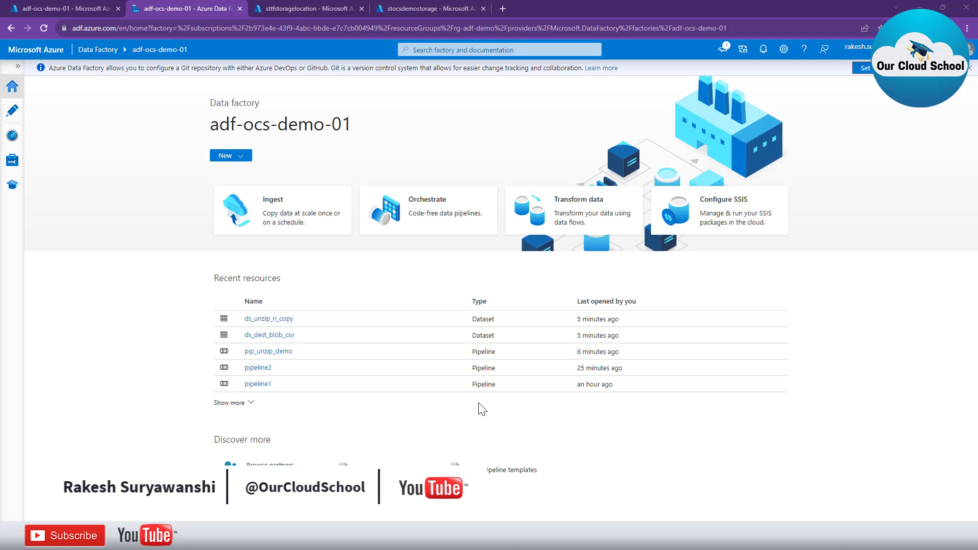
# Review the files in the input container of sttfstoragelocation, including its NEW folder, and the output container of stocsdemostorage.
pyautogui.click(319, 11)
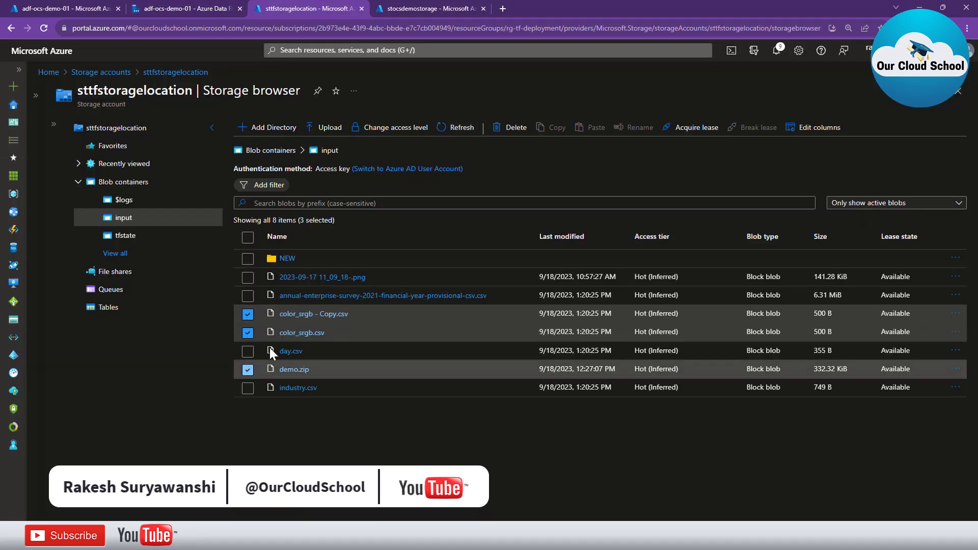
pyautogui.click(248, 238)
pyautogui.click(247, 238)
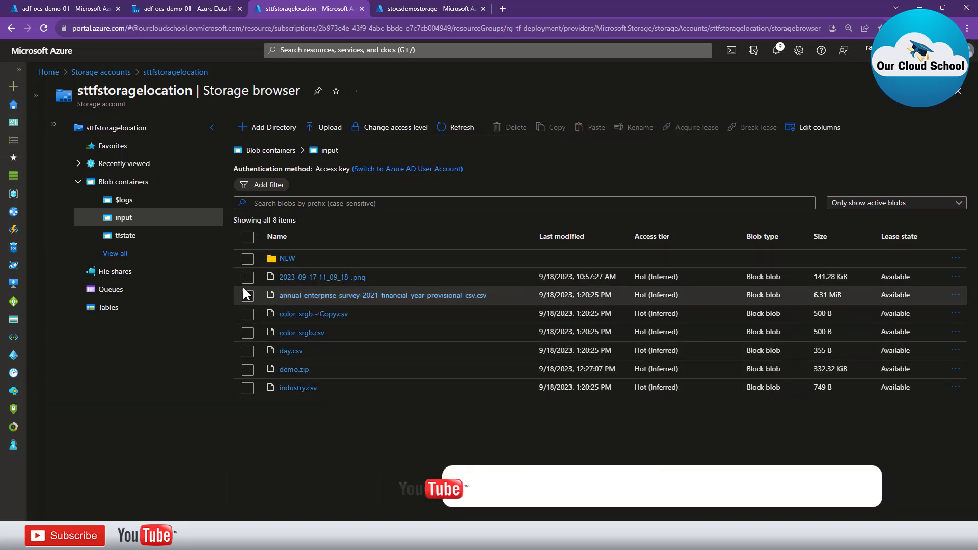
pyautogui.click(248, 315)
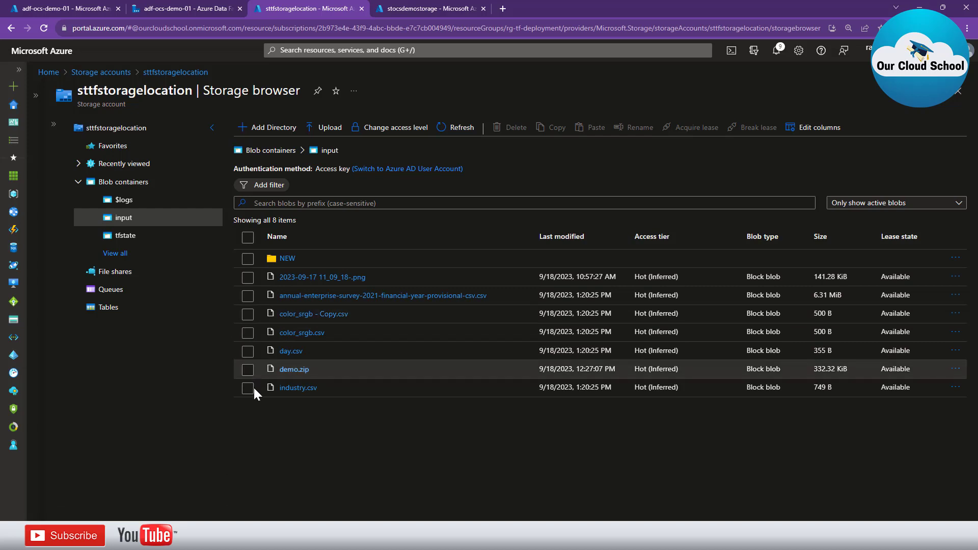
pyautogui.click(287, 259)
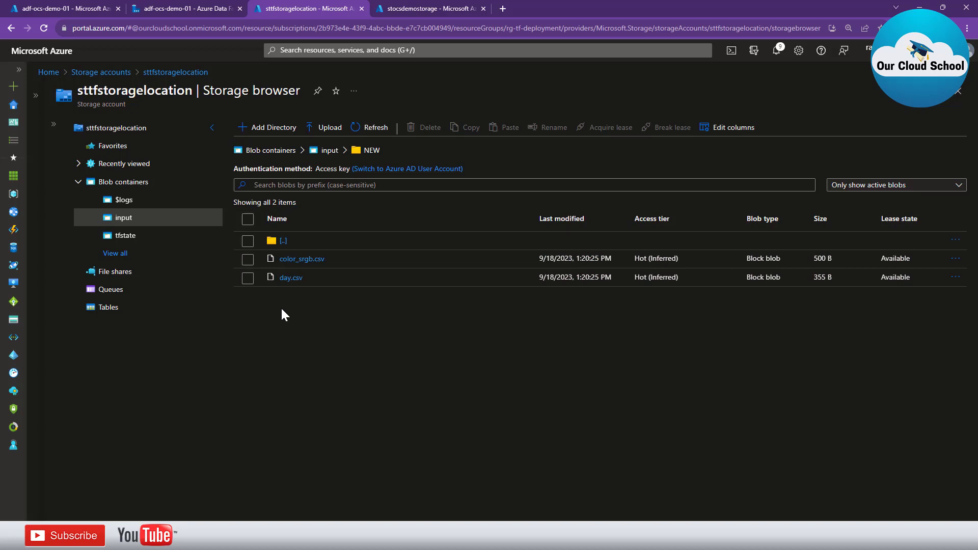
pyautogui.click(330, 153)
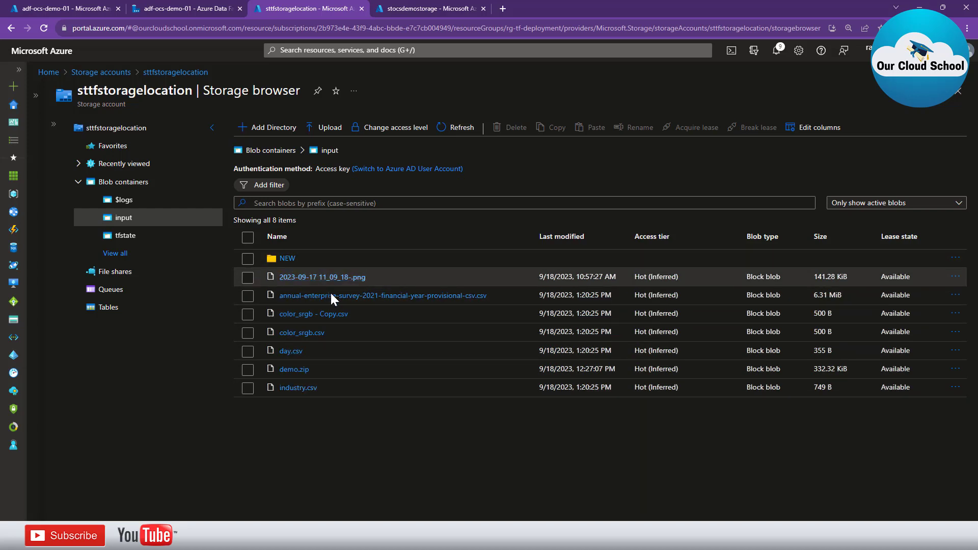
pyautogui.click(408, 11)
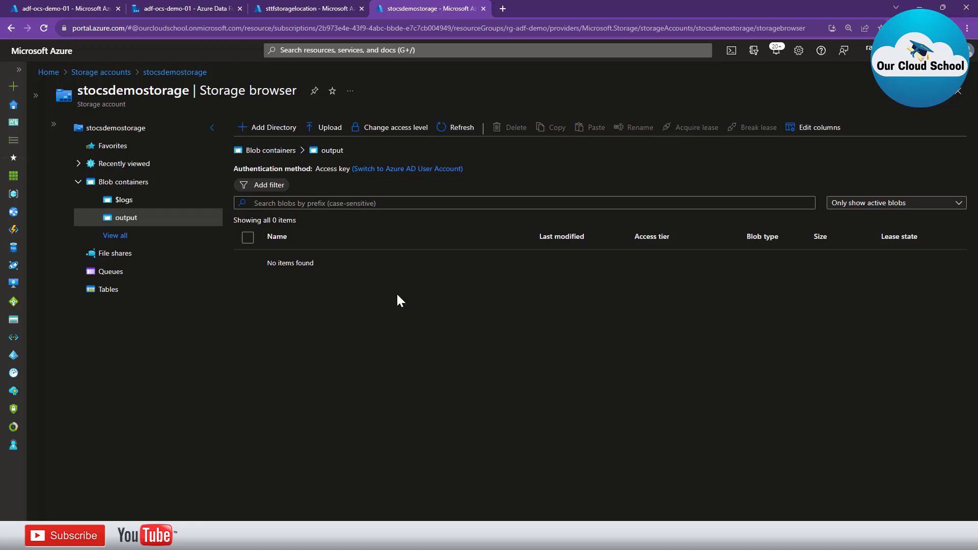
# Switch to Azure Data Factory, create a pipeline named pip_create_zip and add a Copy data activity to it.
pyautogui.click(181, 9)
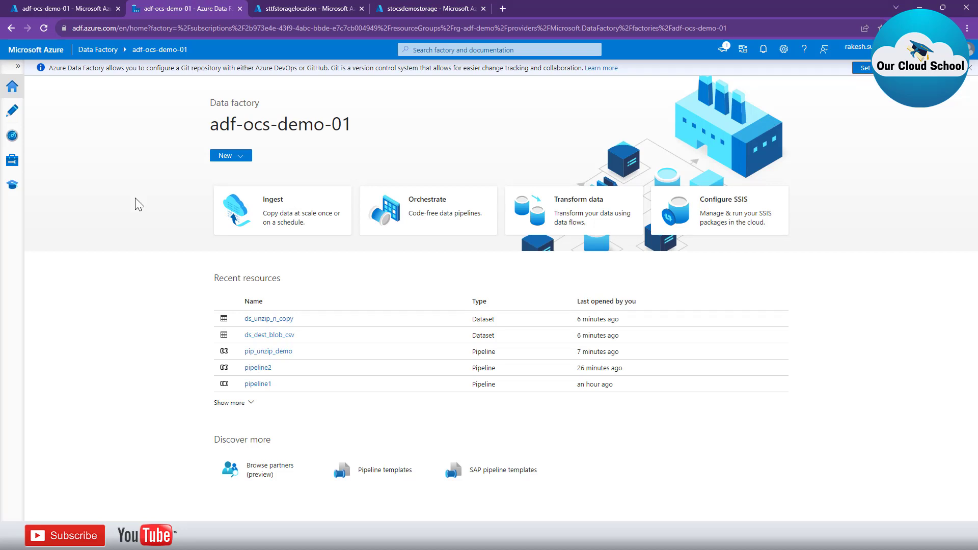
pyautogui.click(12, 115)
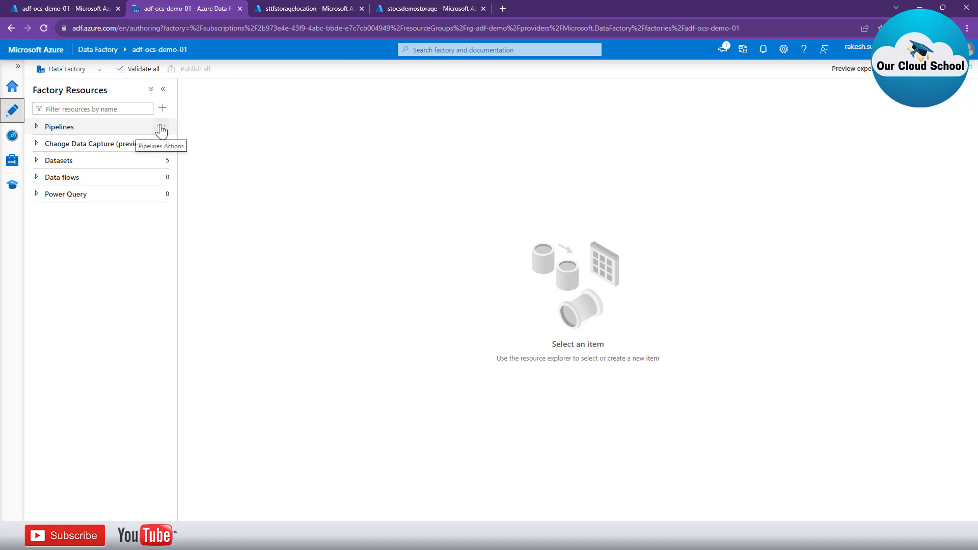
pyautogui.click(161, 128)
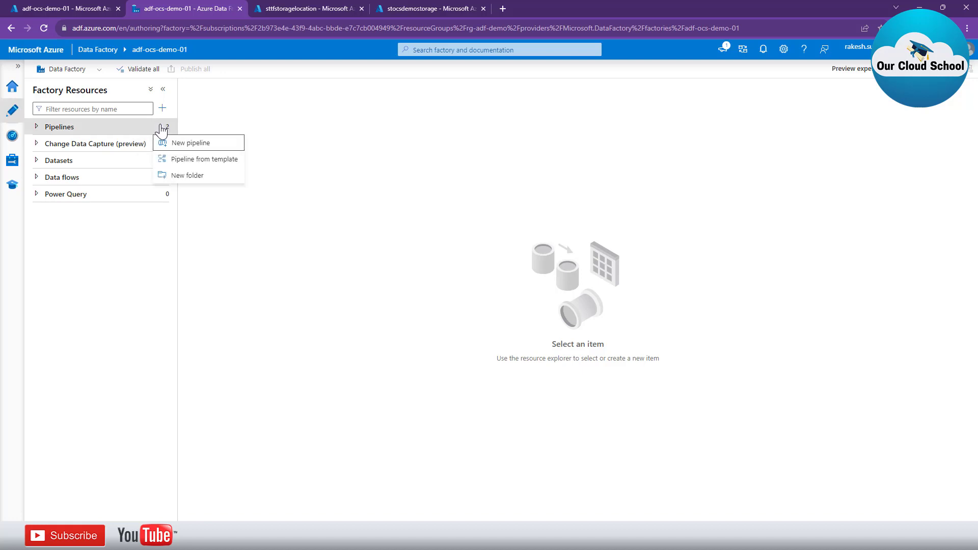
pyautogui.click(193, 148)
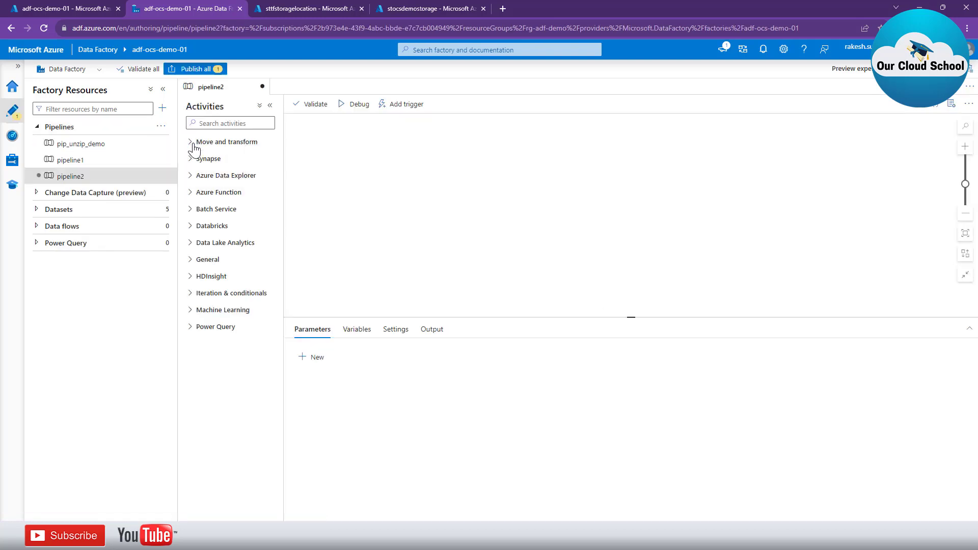
pyautogui.doubleClick(890, 180)
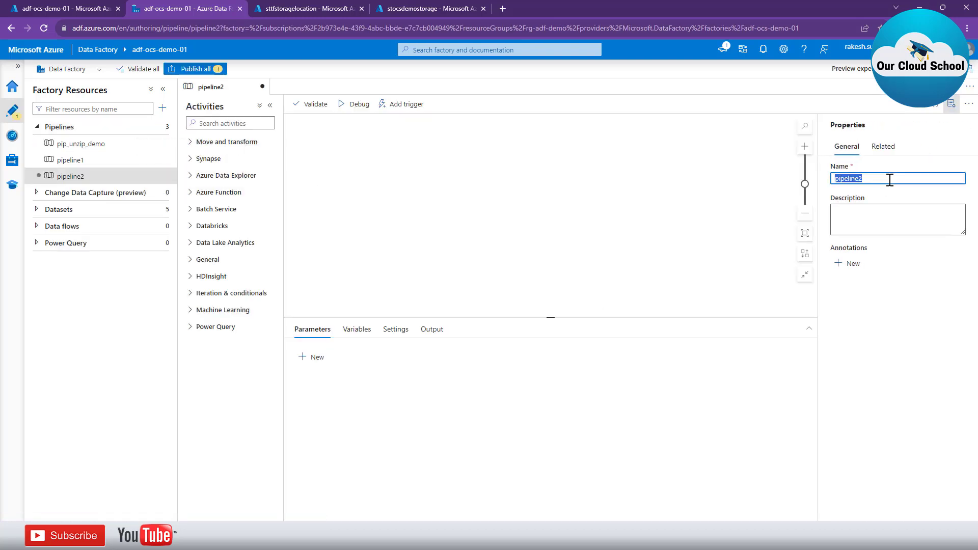
pyautogui.write('pip_create_zip')
pyautogui.click(483, 202)
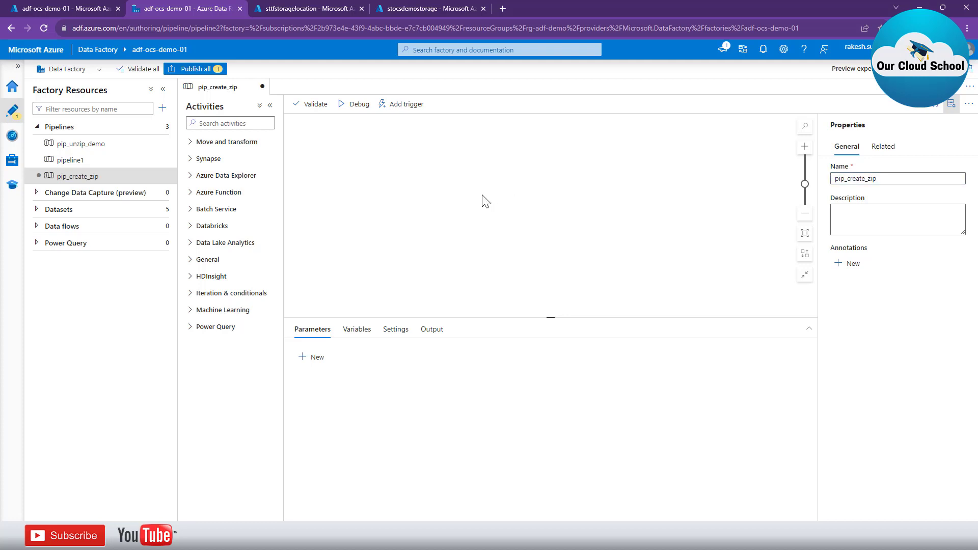
pyautogui.click(197, 148)
pyautogui.moveTo(206, 160); pyautogui.dragTo(419, 199)
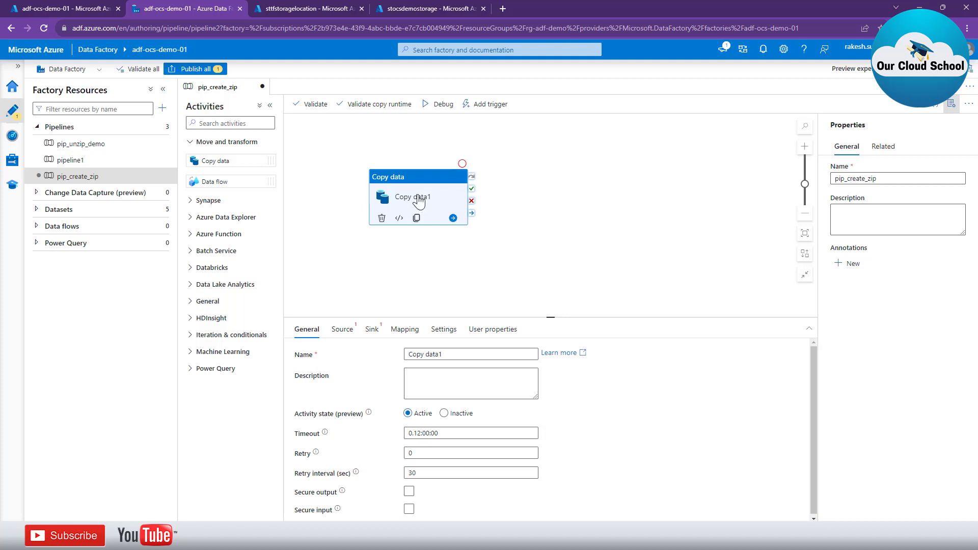
# Start a new source dataset for the copy activity, using Azure Blob Storage and the DelimitedText format.
pyautogui.click(342, 331)
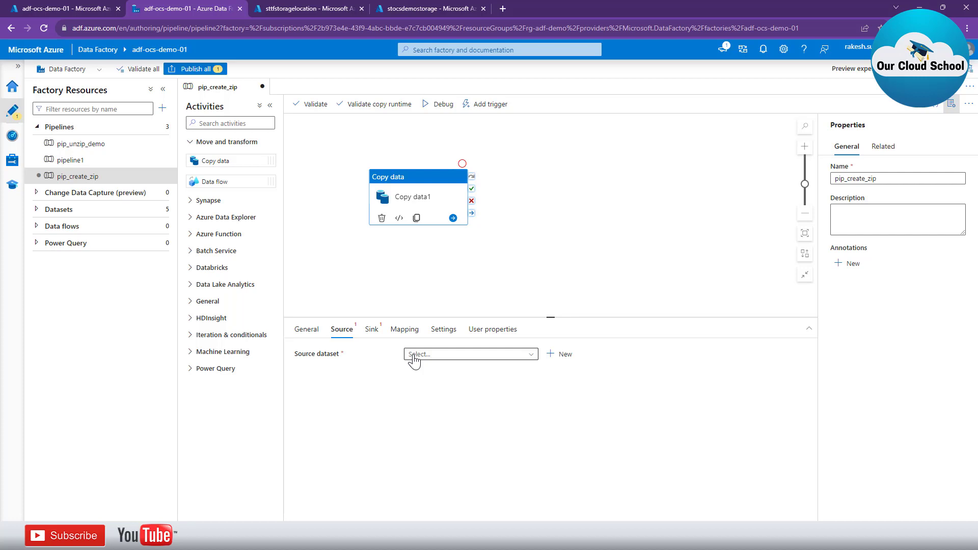
pyautogui.click(554, 358)
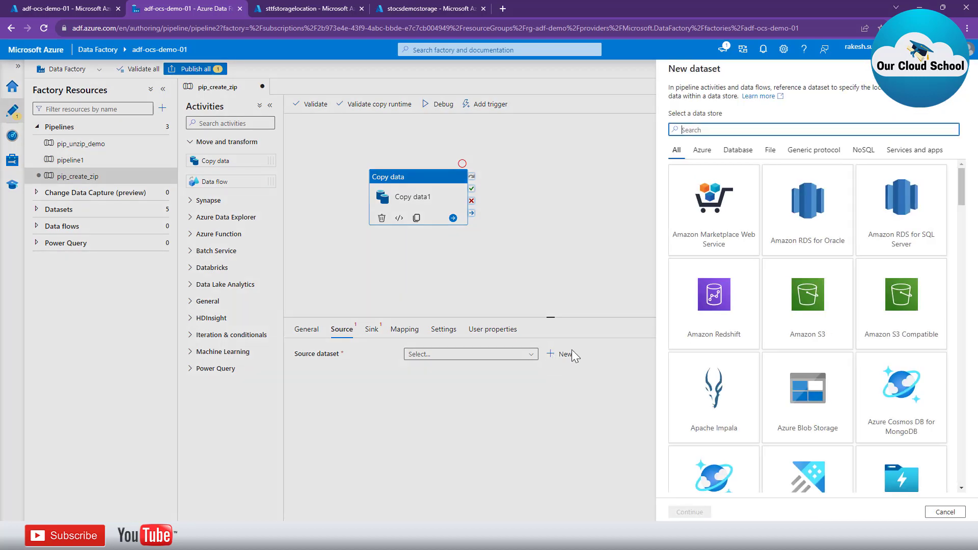
pyautogui.click(802, 402)
pyautogui.click(690, 512)
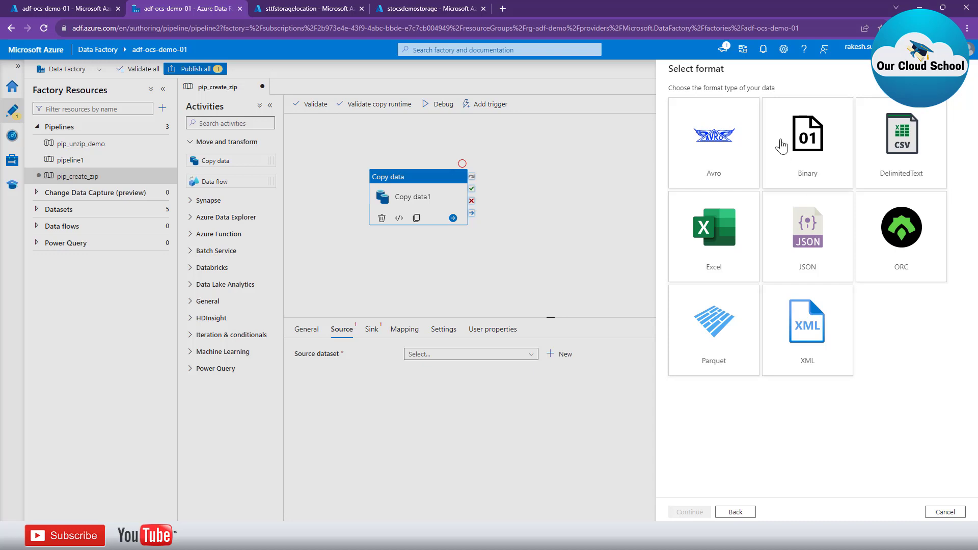
pyautogui.click(900, 145)
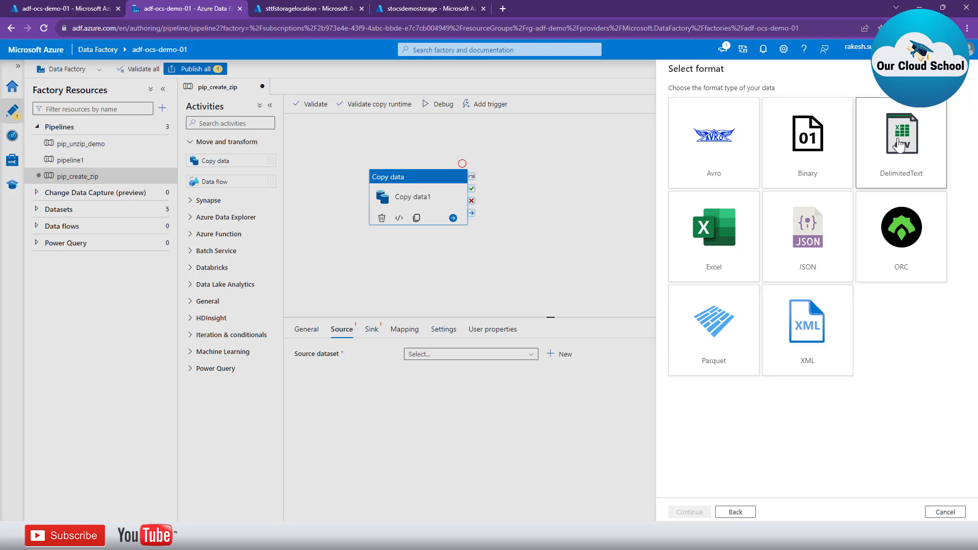
pyautogui.click(696, 514)
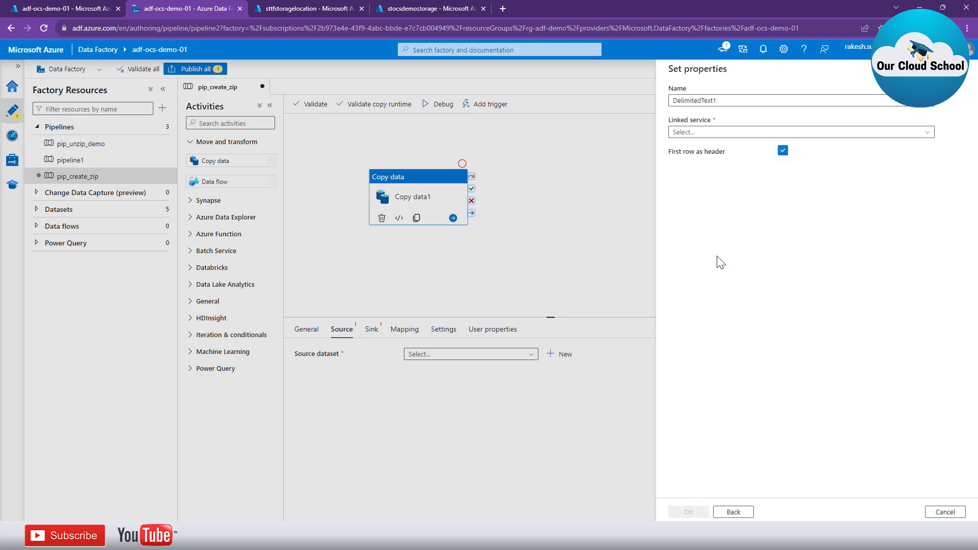
# Name the source dataset ds_source_type and assign it the linked service ls_blobstorage_source.
pyautogui.doubleClick(754, 101)
pyautogui.write('ds')
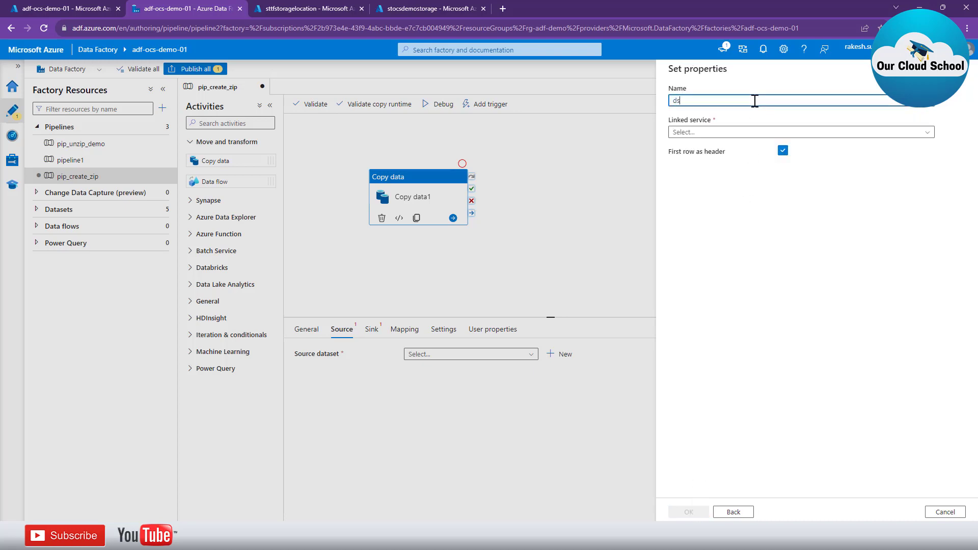
pyautogui.write('_source_type')
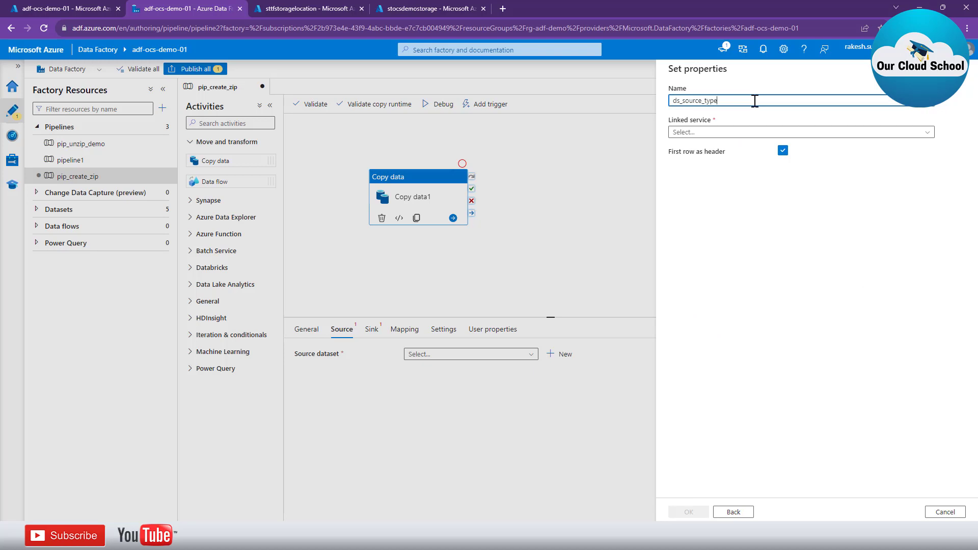
pyautogui.click(736, 133)
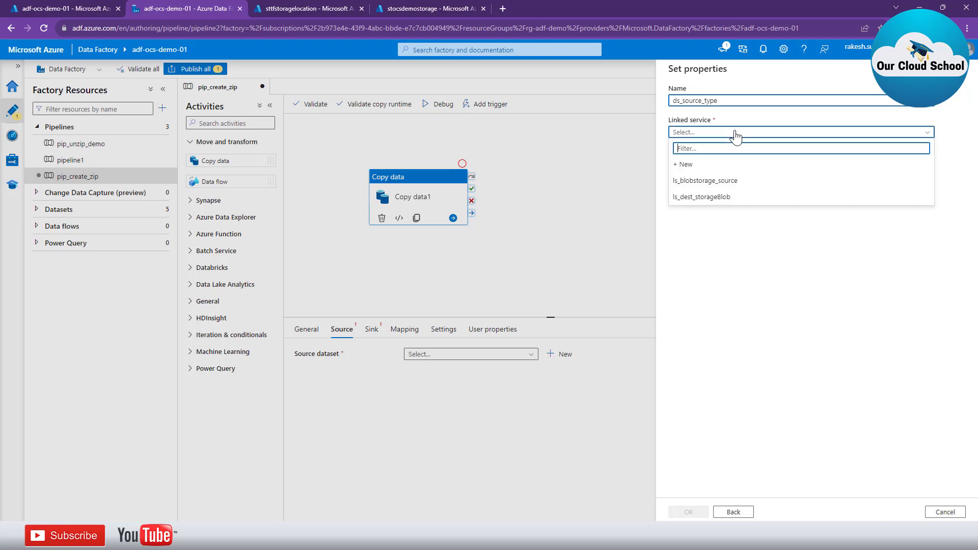
pyautogui.click(734, 182)
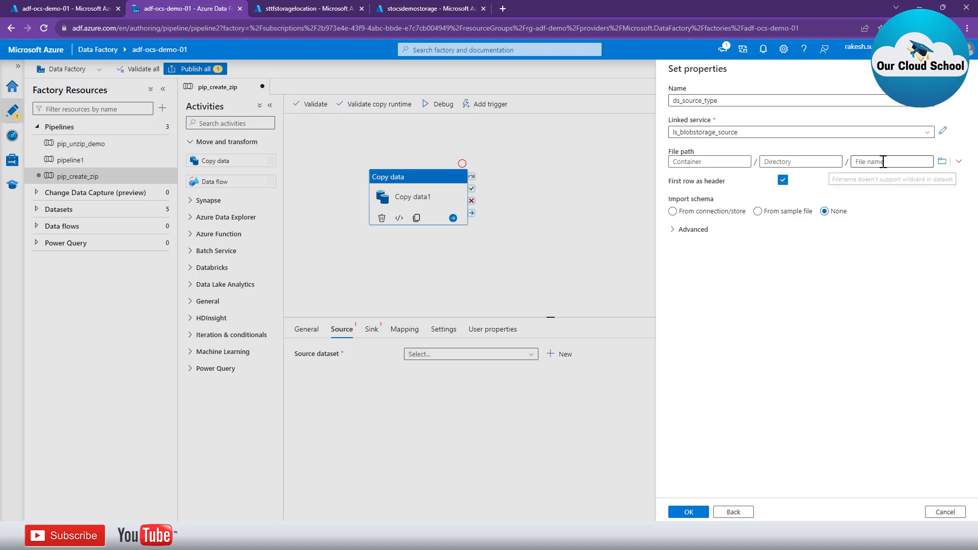
# Set the dataset's file path to the input container and create the dataset.
pyautogui.click(943, 162)
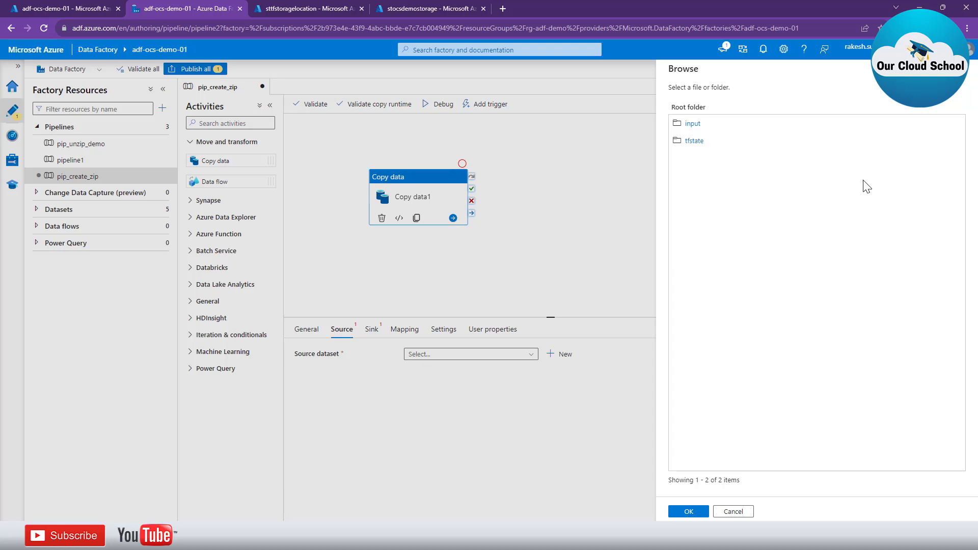
pyautogui.click(692, 124)
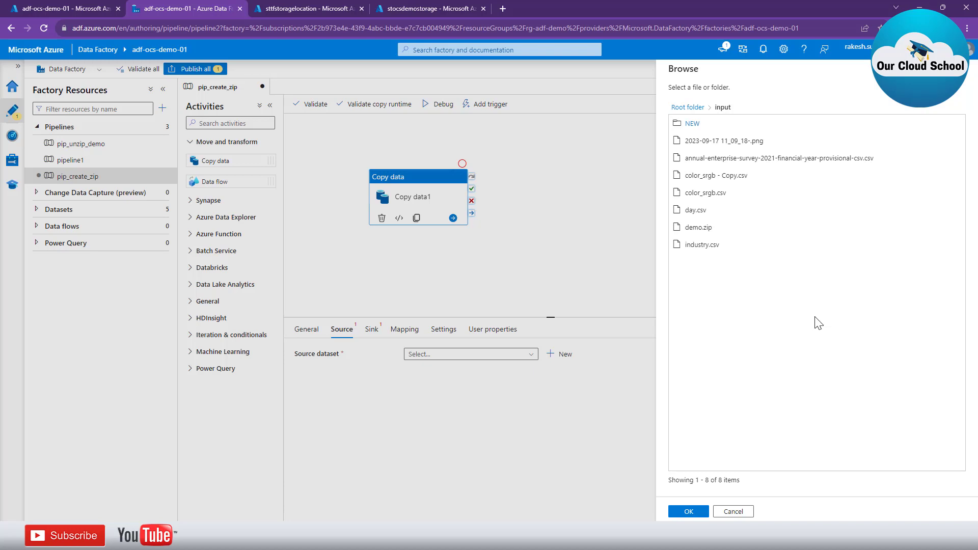
pyautogui.click(679, 513)
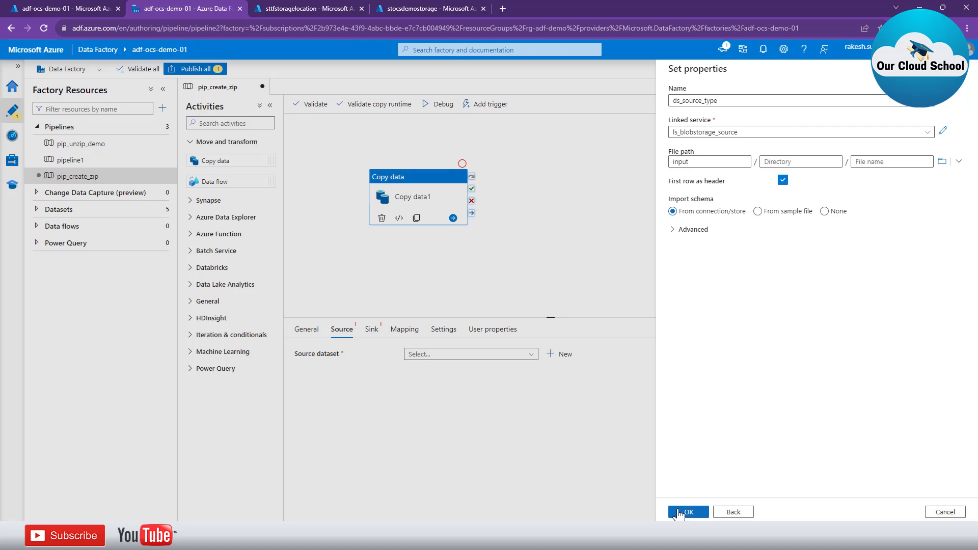
pyautogui.click(680, 513)
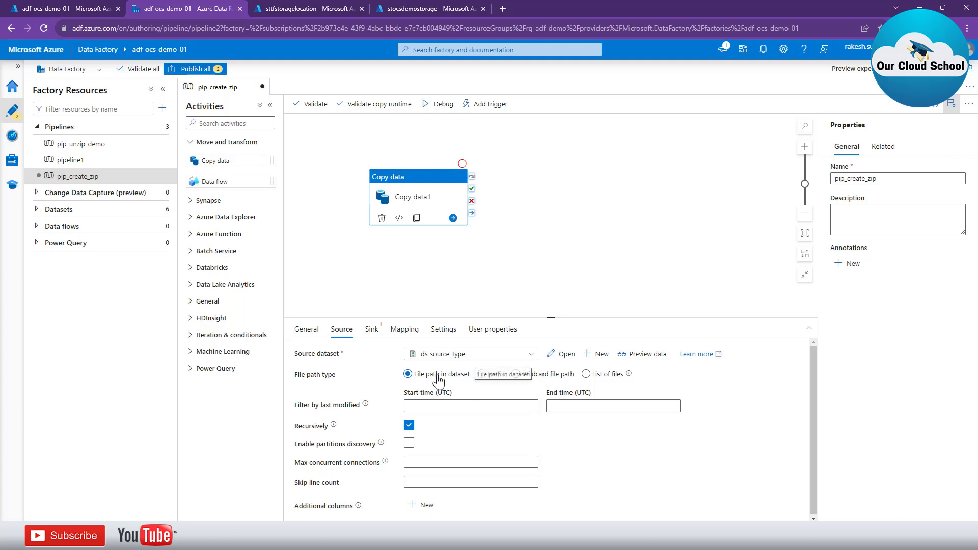
# Set the copy source to a wildcard file path with the file name pattern *.csv.
pyautogui.click(516, 375)
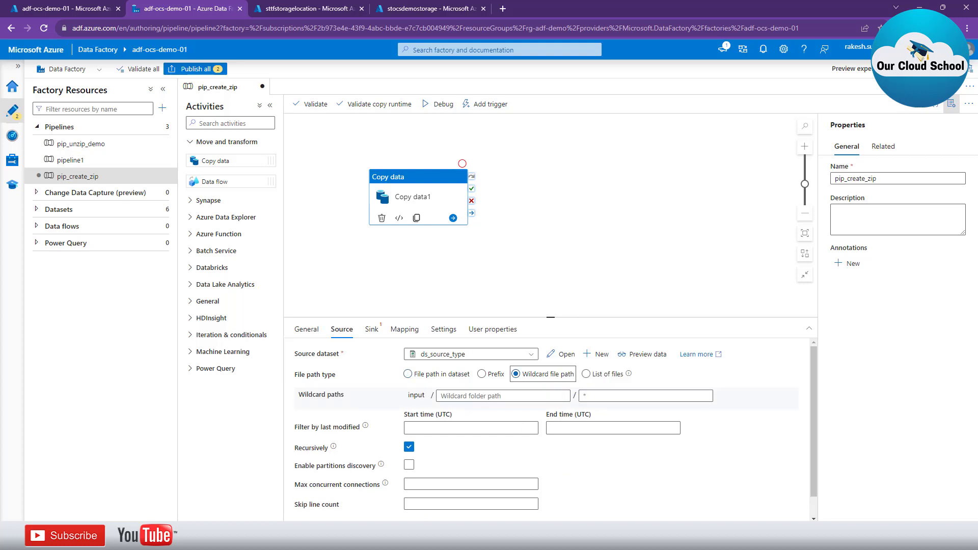
pyautogui.click(597, 396)
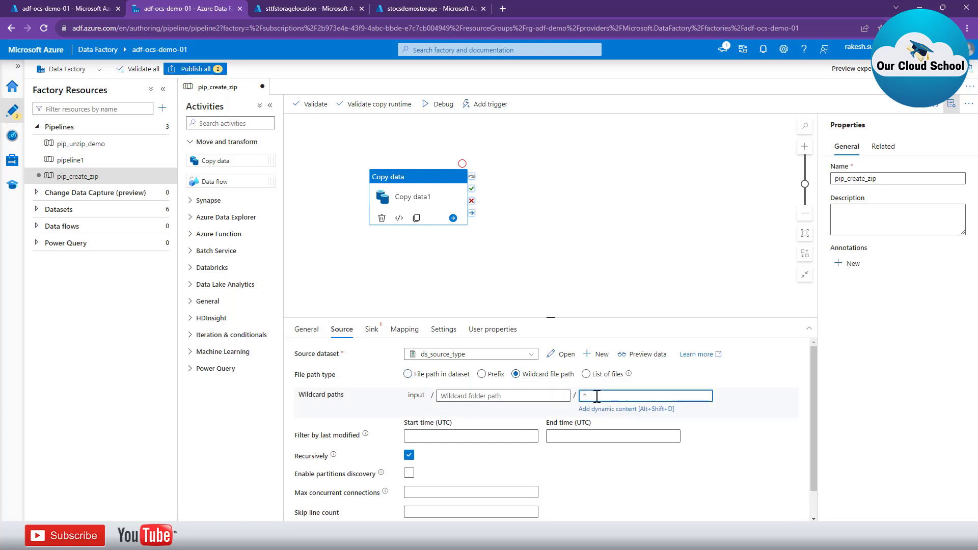
pyautogui.write('.csv')
pyautogui.scroll(-1, 615, 472)
pyautogui.scroll(1, 605, 490)
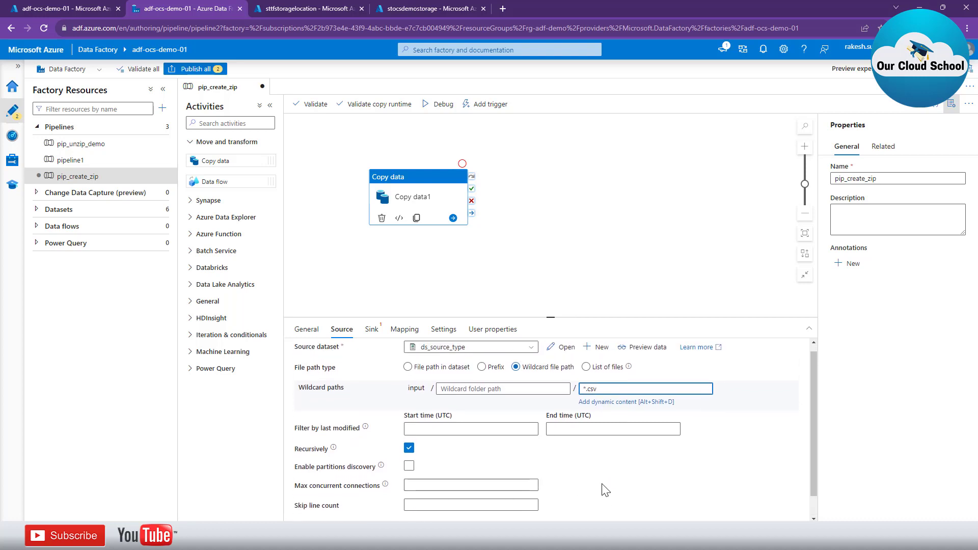
pyautogui.scroll(1, 606, 490)
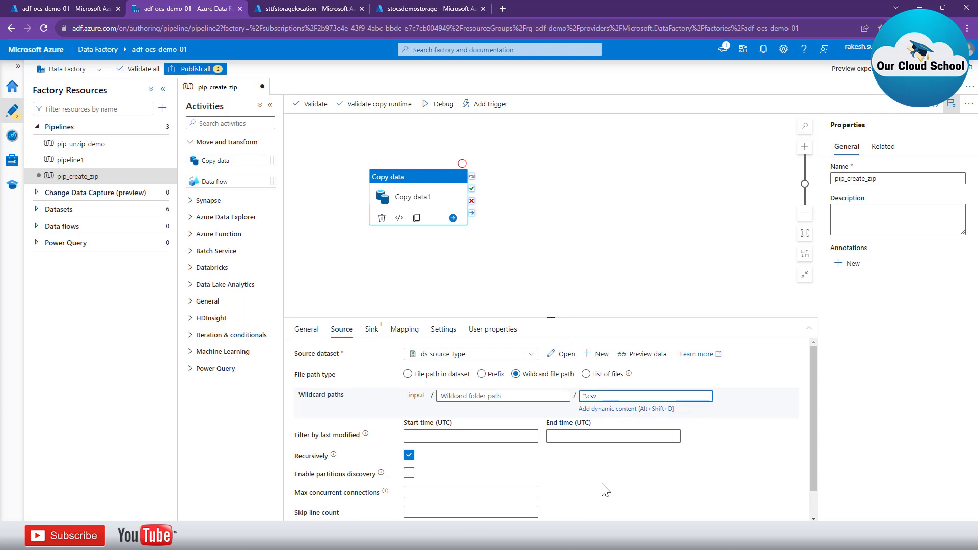
pyautogui.click(373, 330)
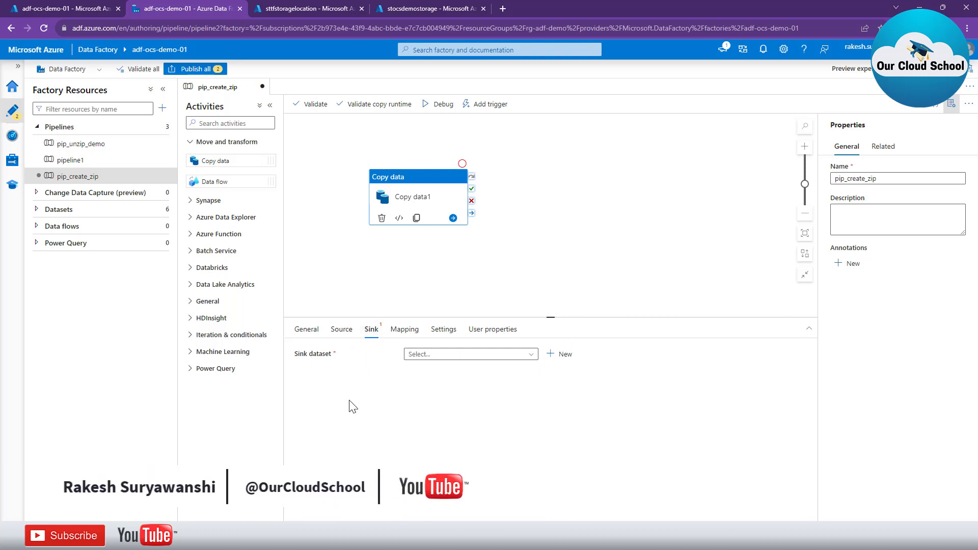
pyautogui.click(433, 355)
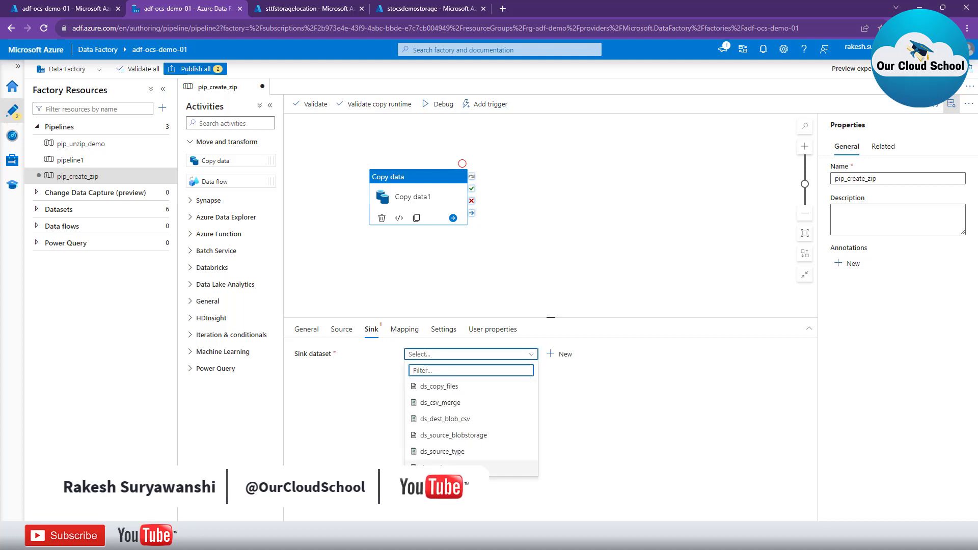
pyautogui.click(447, 420)
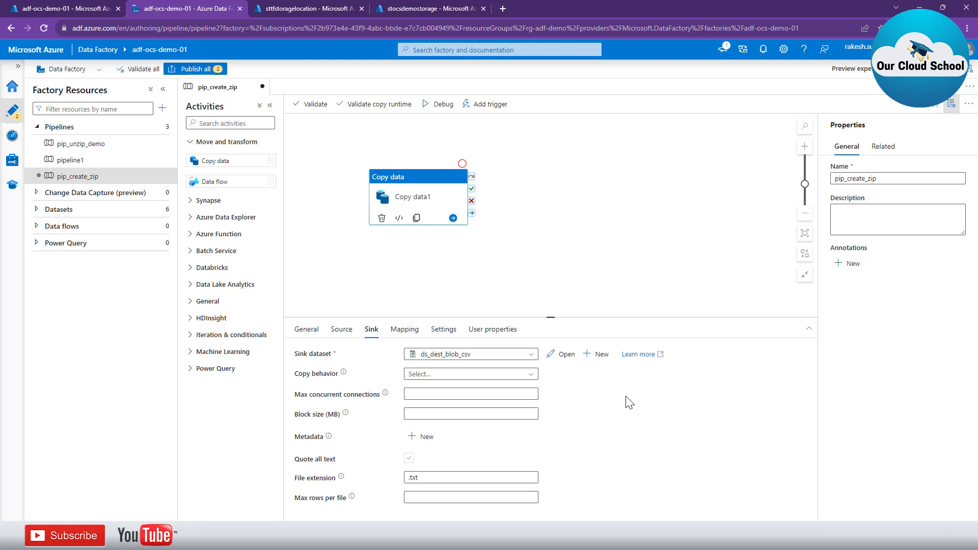
pyautogui.click(492, 357)
pyautogui.click(532, 357)
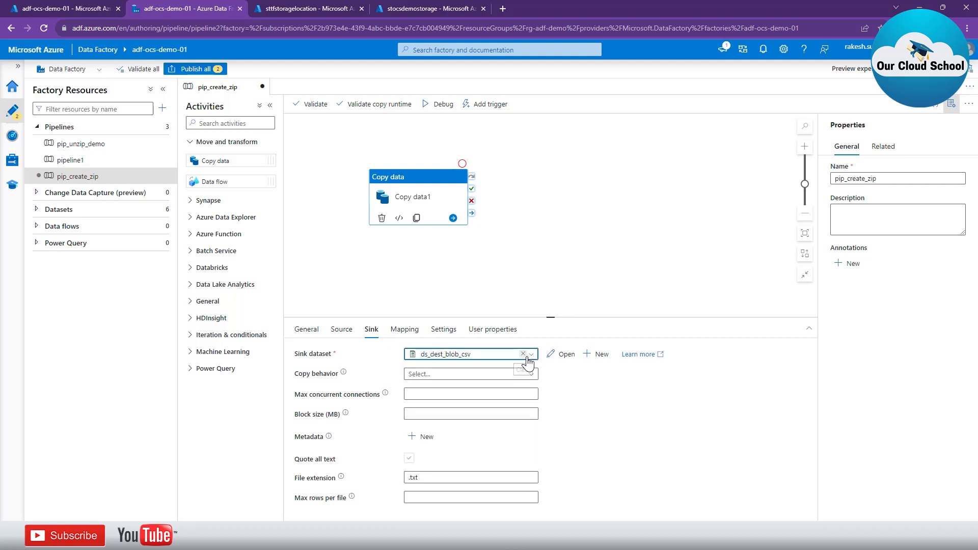
pyautogui.click(522, 356)
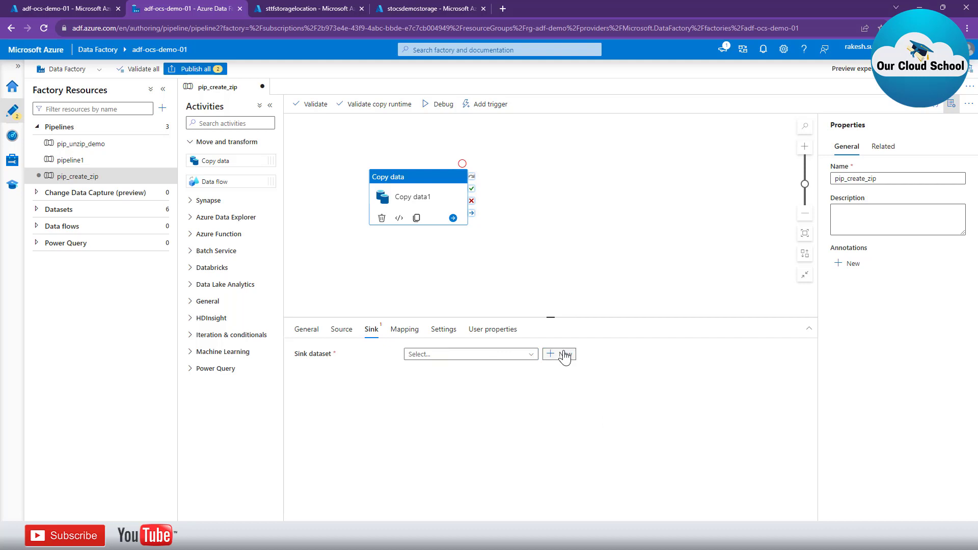
# Start a new sink dataset for the copy activity, using Azure Blob Storage and the DelimitedText format.
pyautogui.click(562, 354)
pyautogui.click(733, 229)
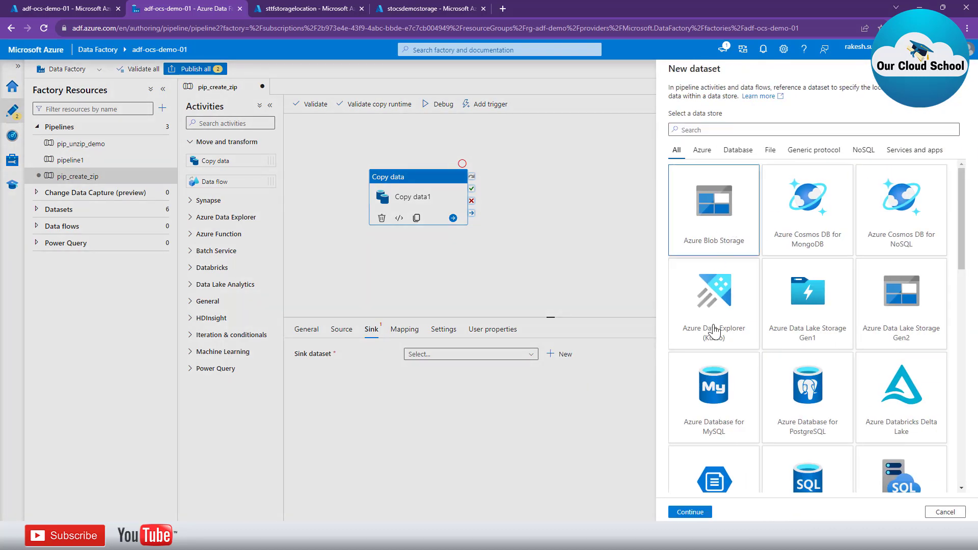
pyautogui.click(697, 512)
pyautogui.click(875, 177)
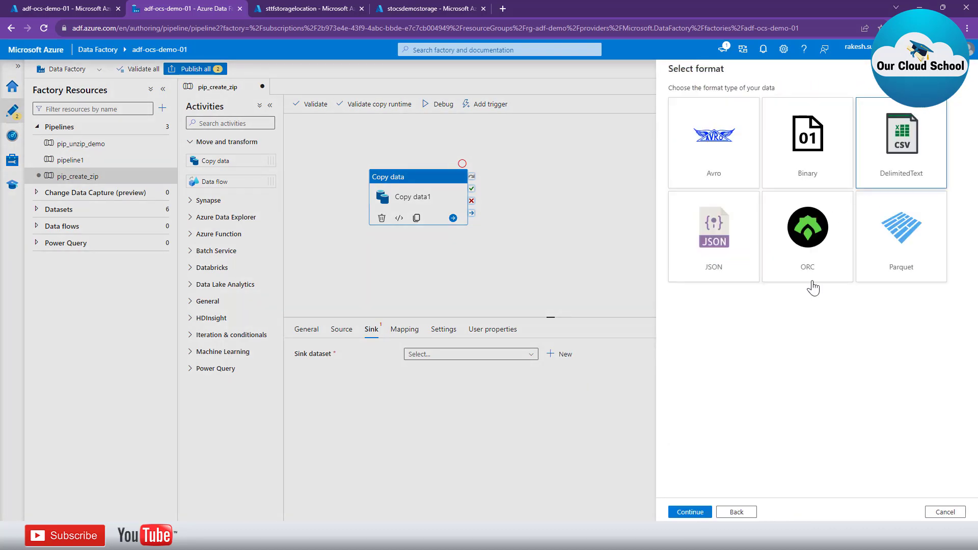
pyautogui.click(694, 511)
# Assign the sink dataset the linked service ls_dest_storageBlob and name it ds_zip_target.
pyautogui.click(724, 132)
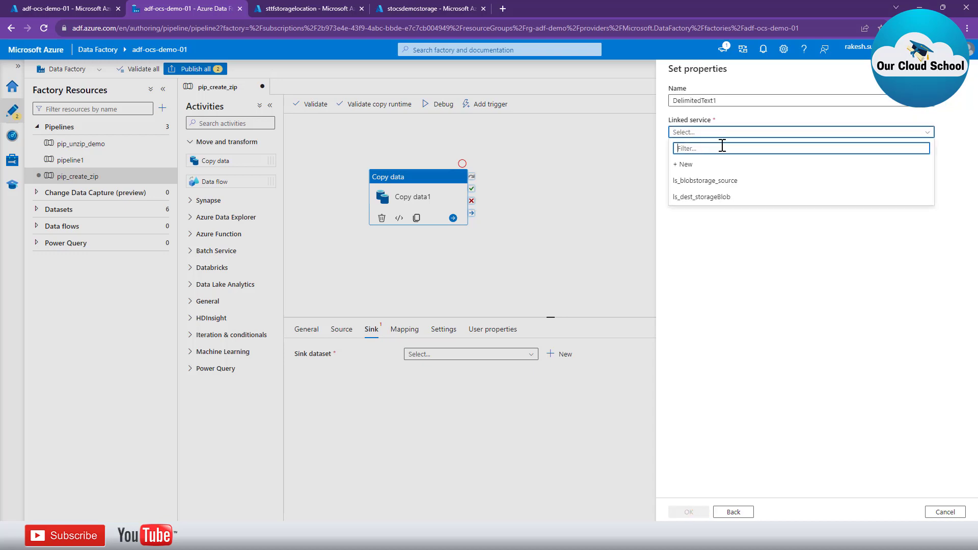
pyautogui.click(714, 179)
pyautogui.doubleClick(749, 100)
pyautogui.write('ds_')
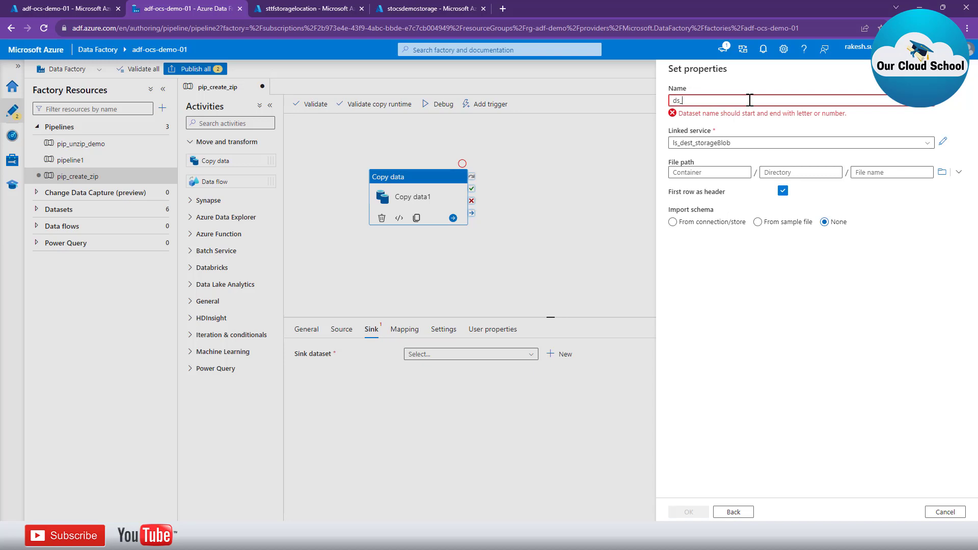
pyautogui.write('zip_target')
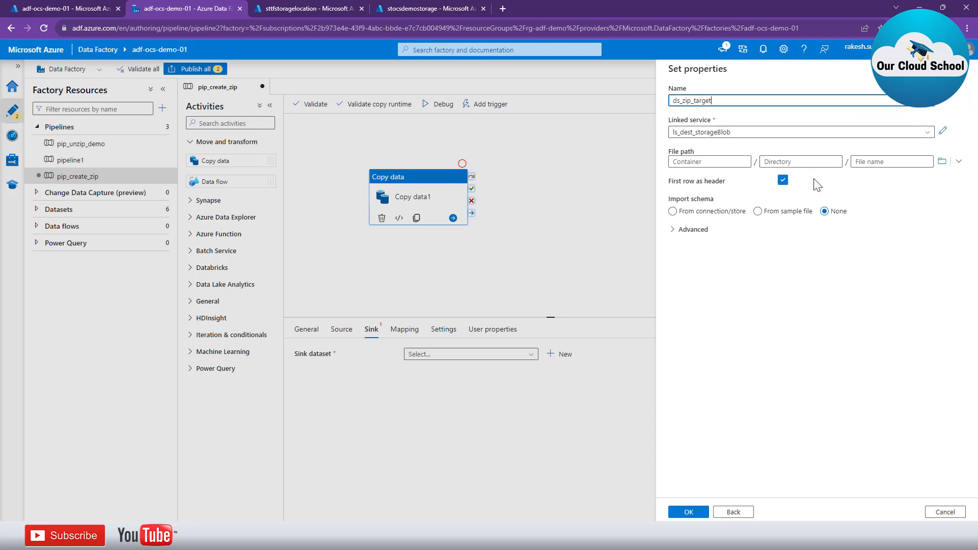
# Set the sink dataset's file path to the output container and create the dataset.
pyautogui.click(943, 161)
pyautogui.click(694, 125)
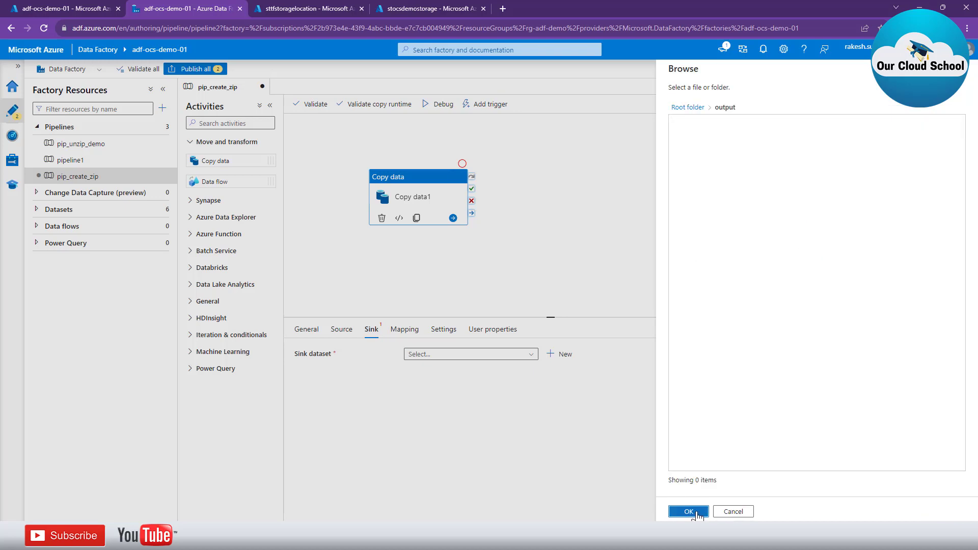
pyautogui.click(689, 511)
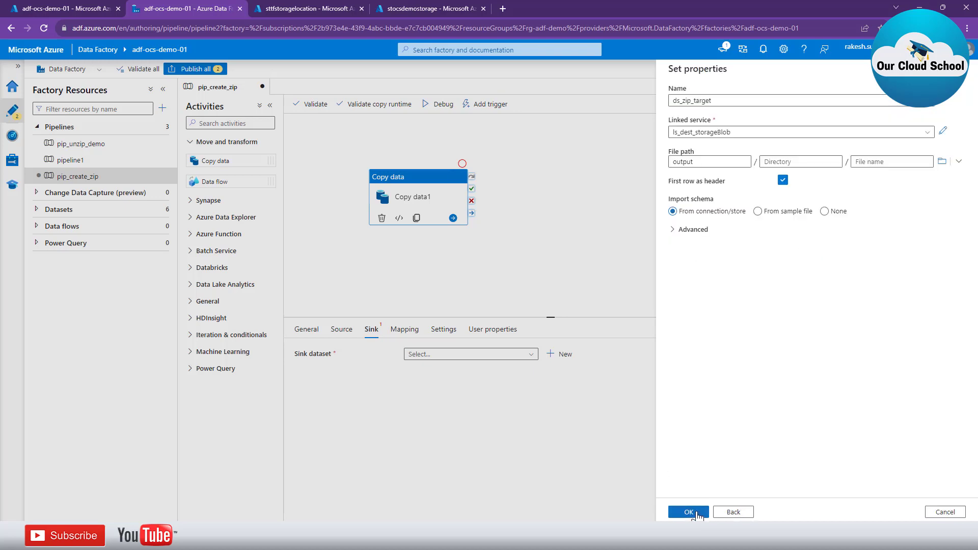
pyautogui.click(697, 514)
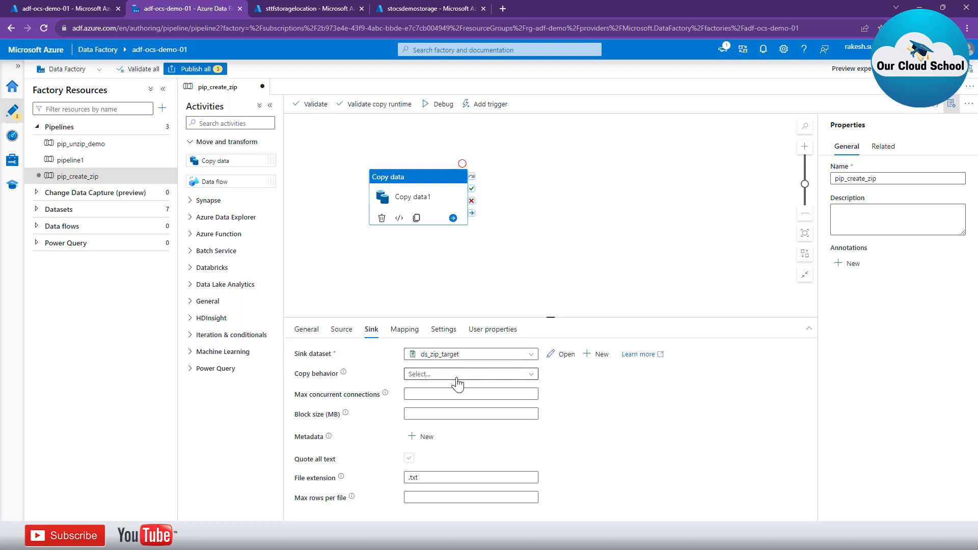
# Open the ds_zip_target dataset and set its compression type to ZipDeflate (.zip).
pyautogui.click(561, 355)
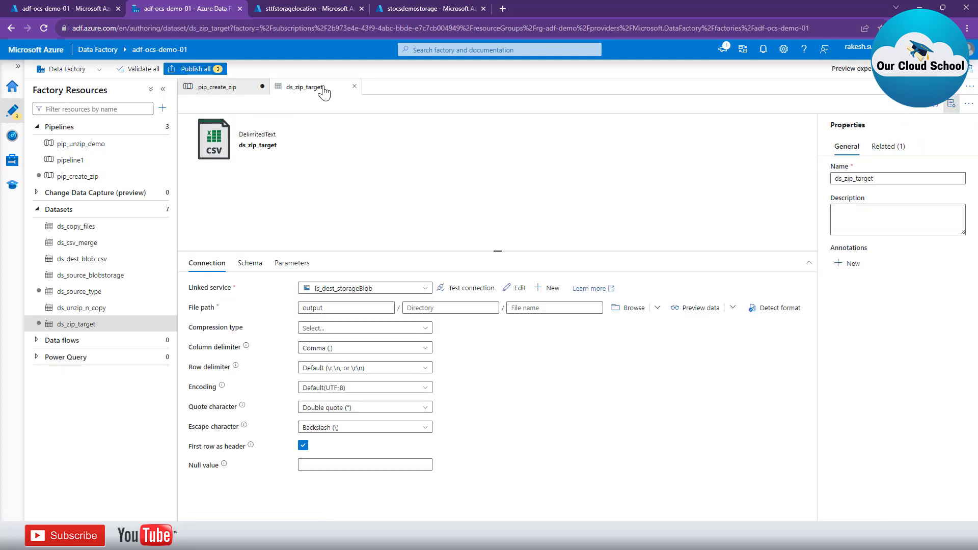
pyautogui.click(89, 326)
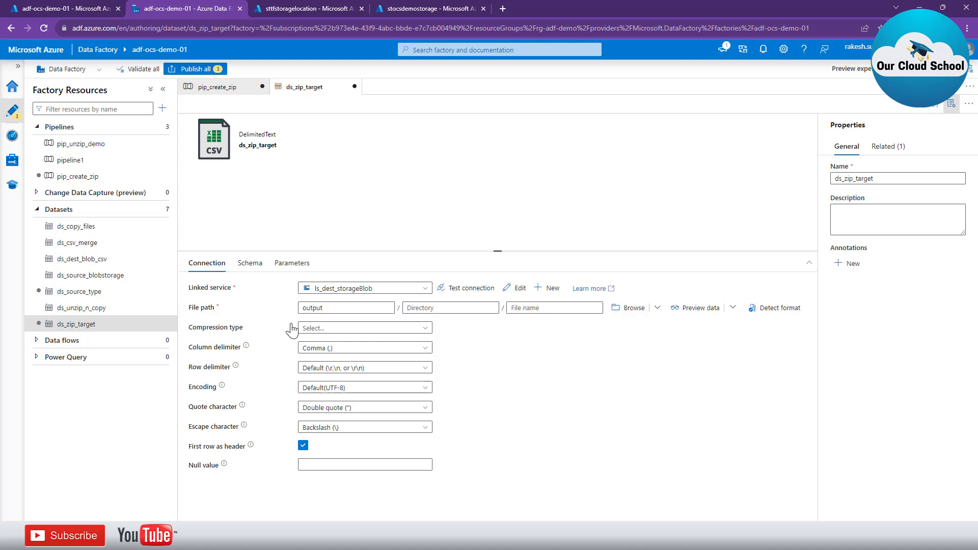
pyautogui.click(316, 330)
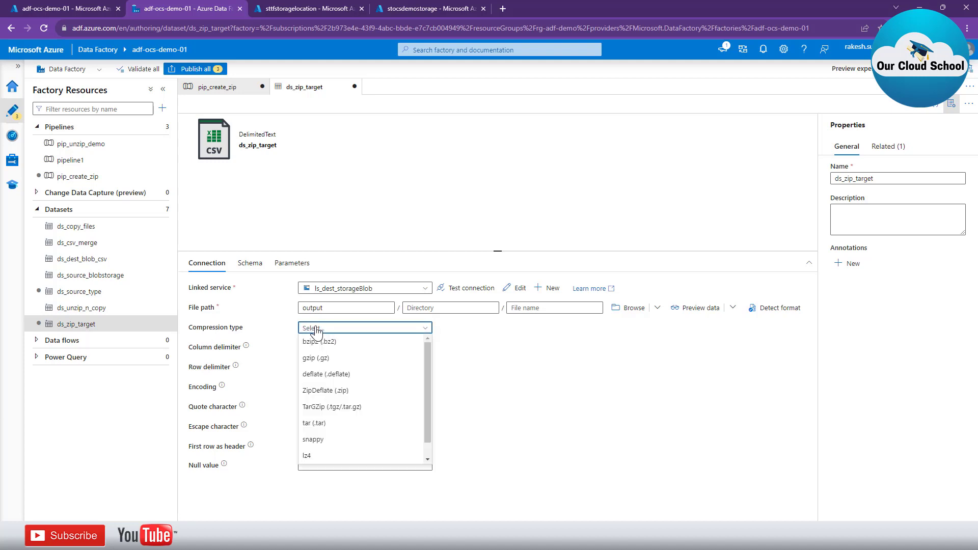
pyautogui.click(322, 391)
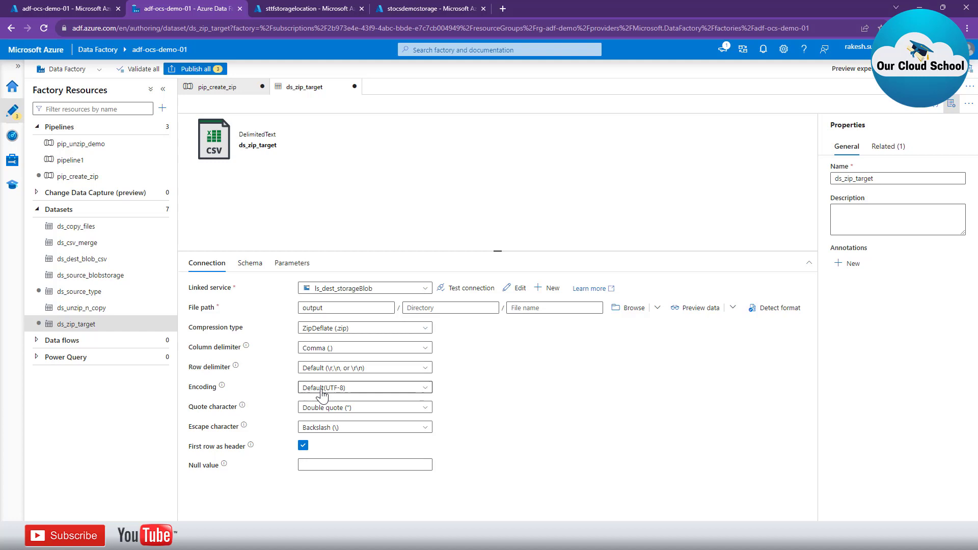
# Set the file name in the dataset's file path to temp.zip.
pyautogui.click(530, 309)
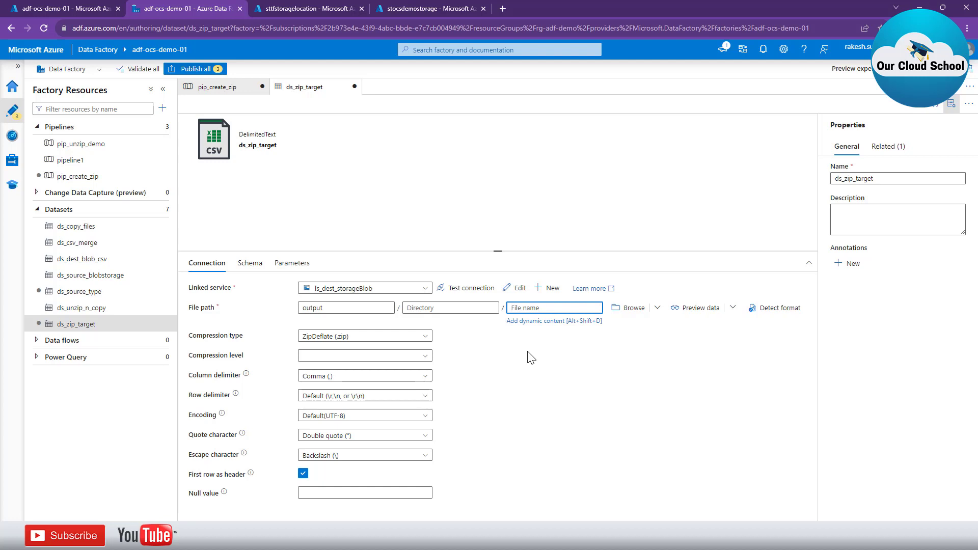
pyautogui.write('temp.zip')
pyautogui.click(530, 354)
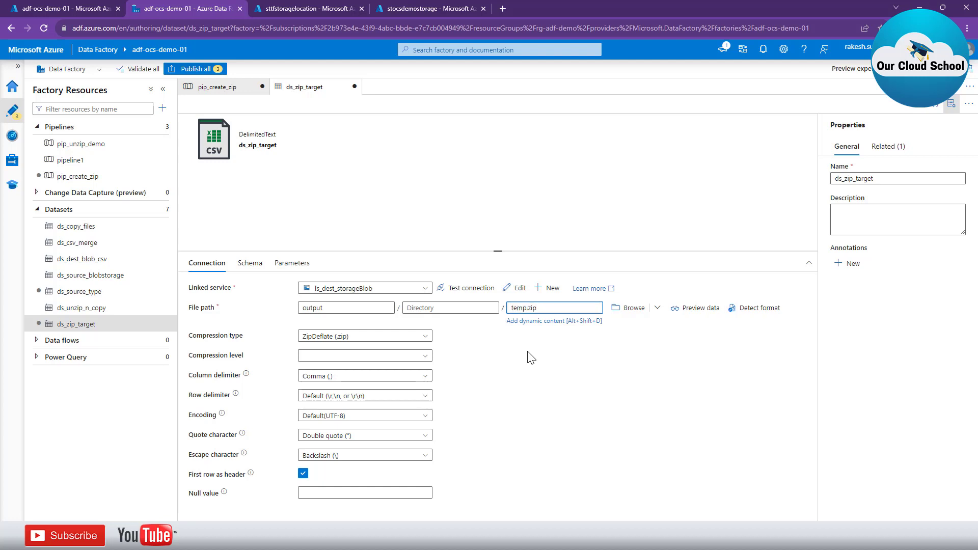
pyautogui.doubleClick(525, 309)
pyautogui.click(569, 389)
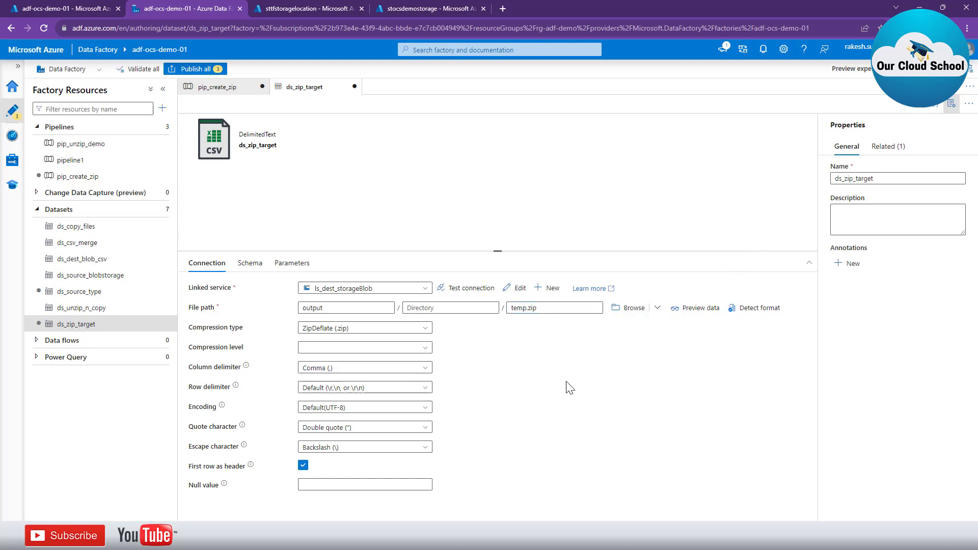
pyautogui.click(292, 263)
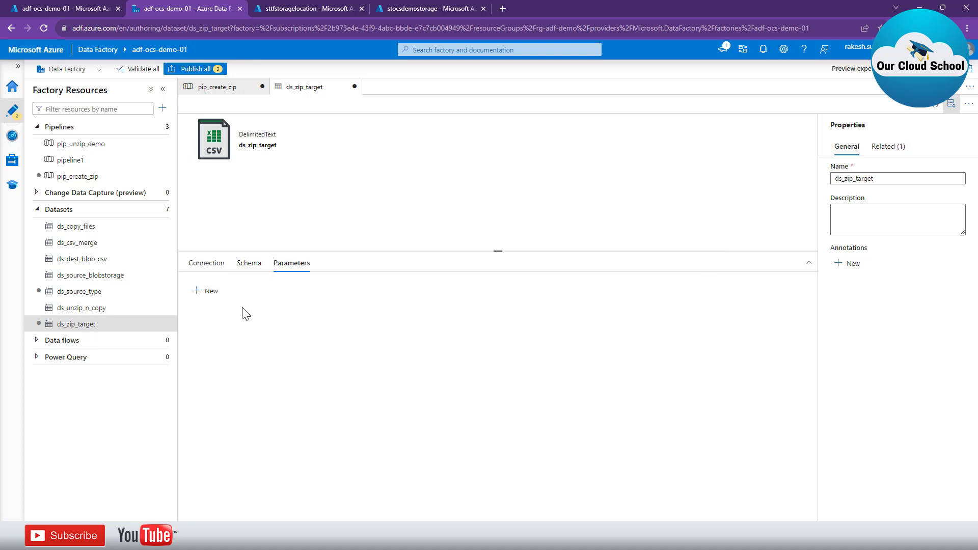
pyautogui.click(206, 263)
pyautogui.tripleClick(543, 303)
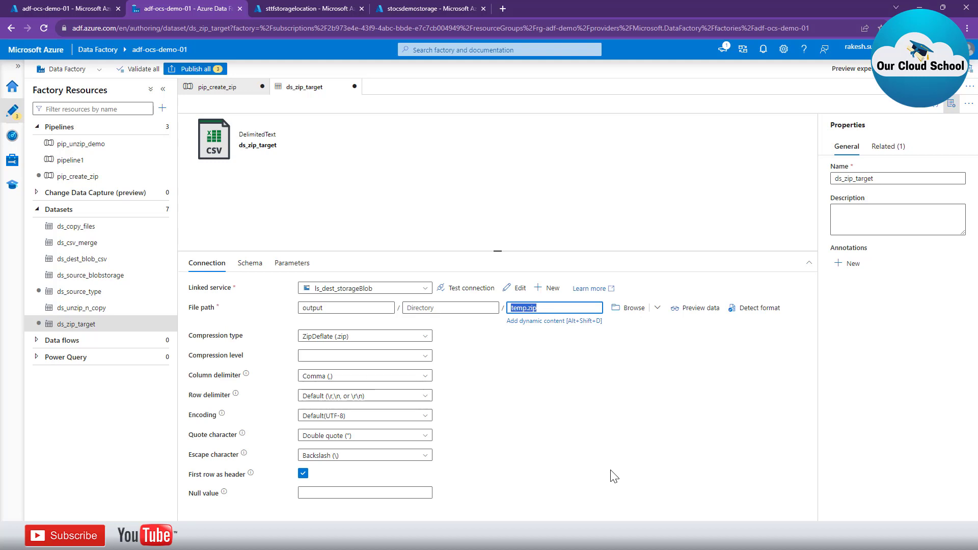
pyautogui.click(553, 309)
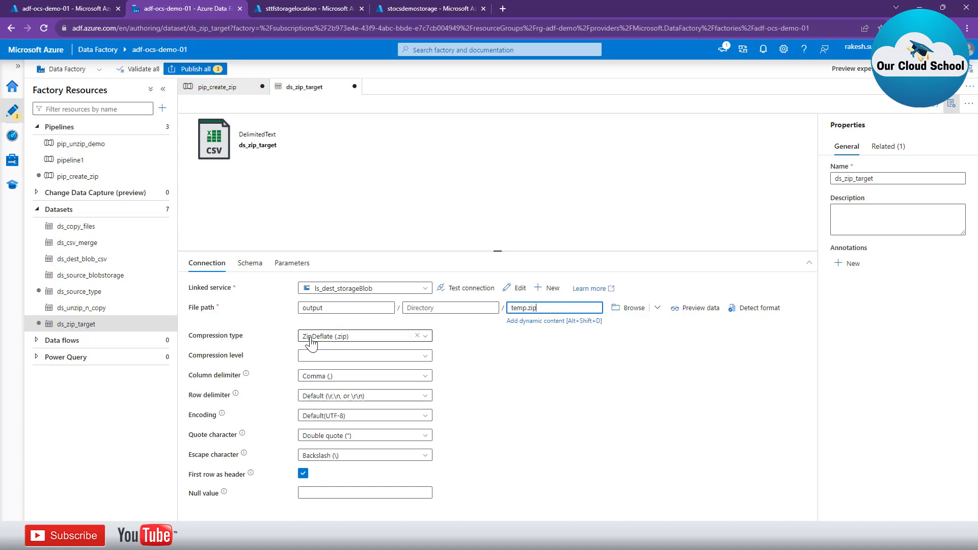
pyautogui.click(502, 392)
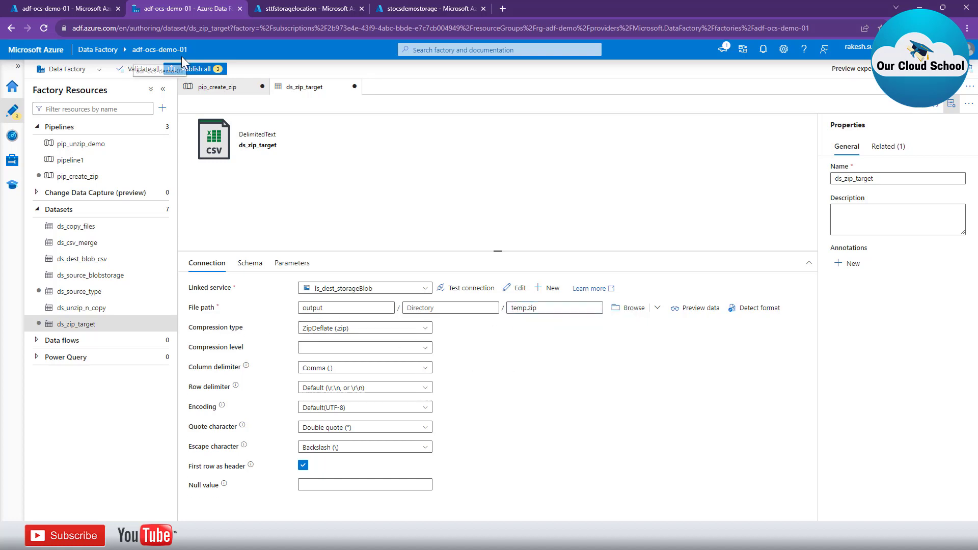
# Return to the pip_create_zip pipeline, validate it, and collapse the factory resources list.
pyautogui.click(200, 87)
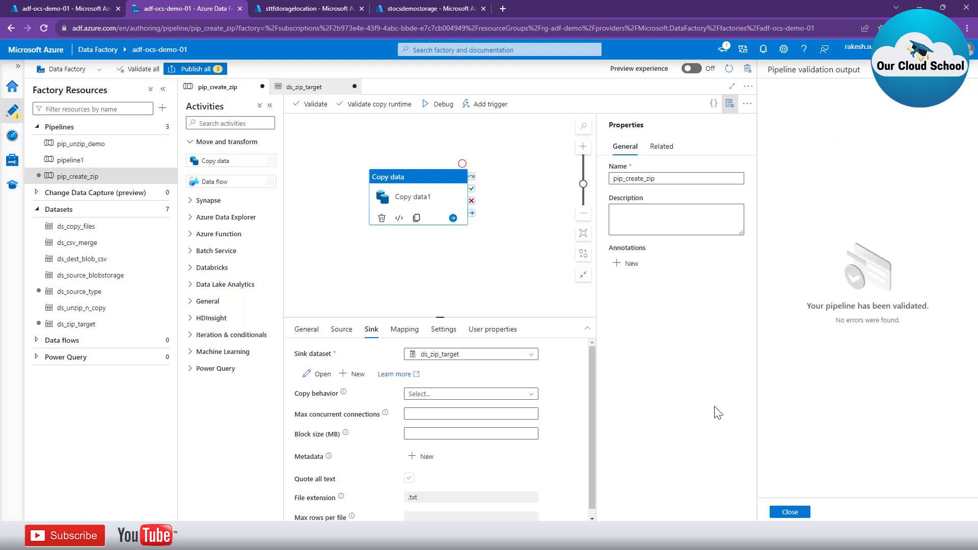
pyautogui.click(796, 511)
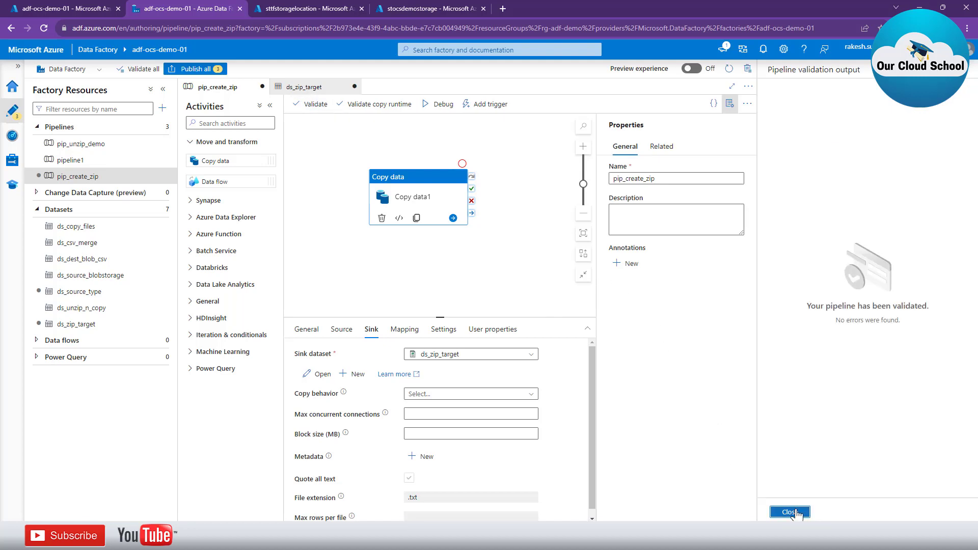
pyautogui.click(163, 89)
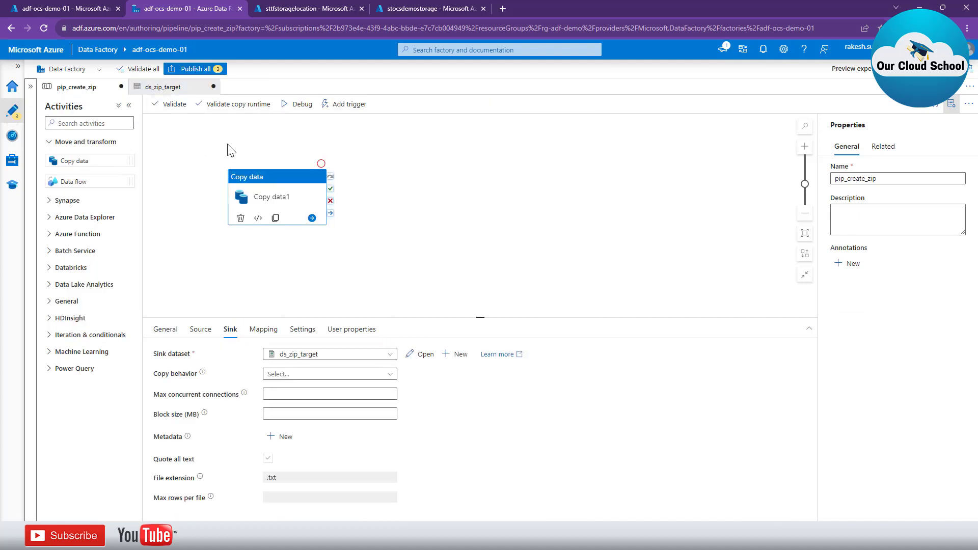
# Run the pipeline in debug mode and examine the run details of the copy activity, including the files written.
pyautogui.click(290, 109)
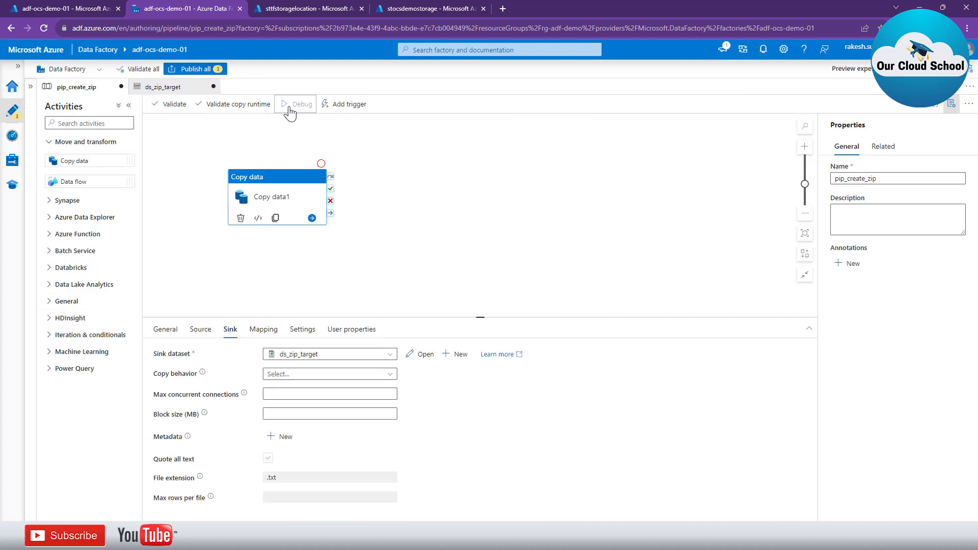
pyautogui.click(421, 189)
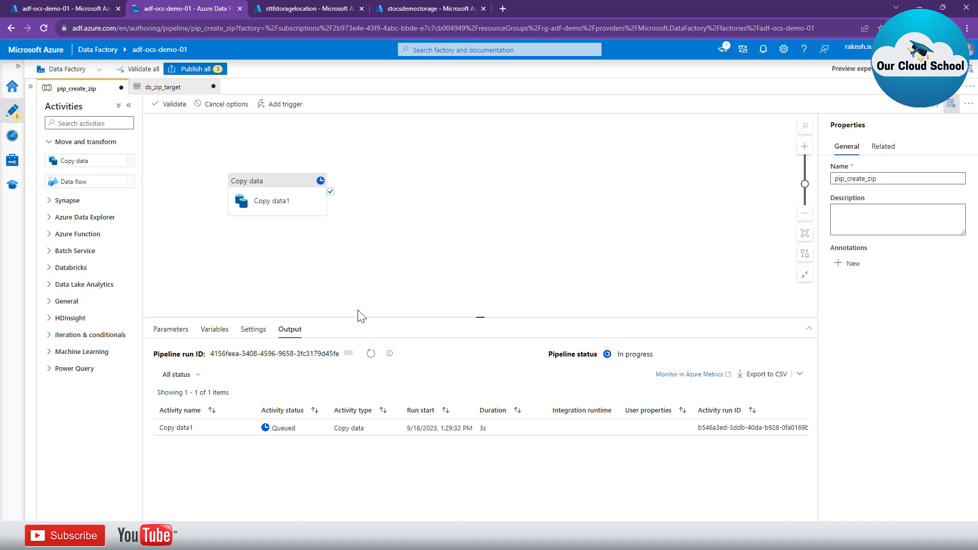
pyautogui.click(371, 355)
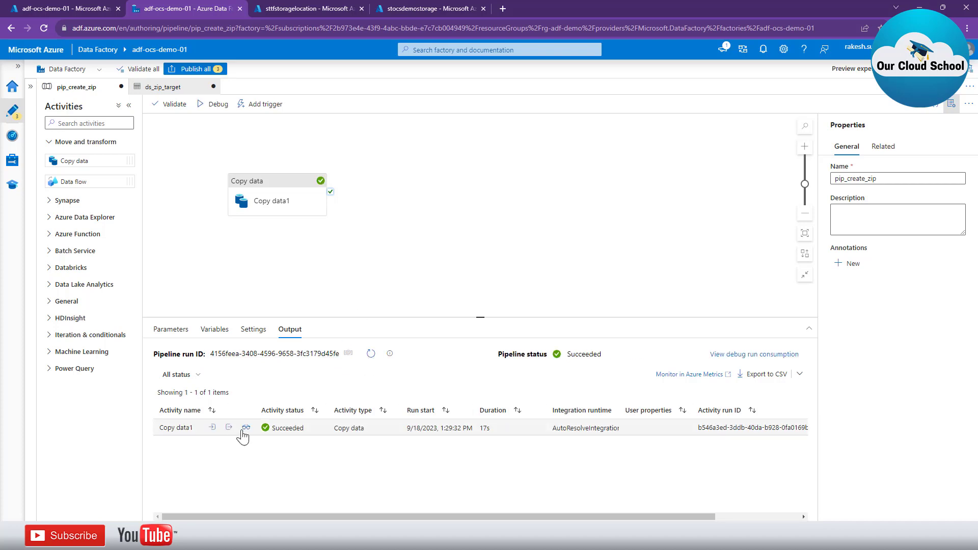
pyautogui.click(246, 428)
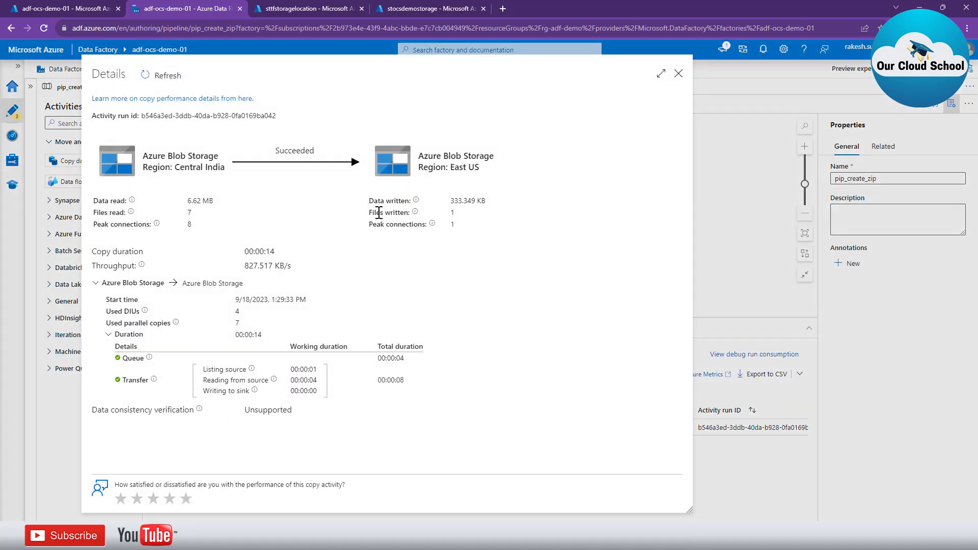
pyautogui.moveTo(379, 212); pyautogui.dragTo(454, 212)
# Switch to the stocsdemostorage storage browser, refresh the output container and download temp.zip.
pyautogui.click(403, 9)
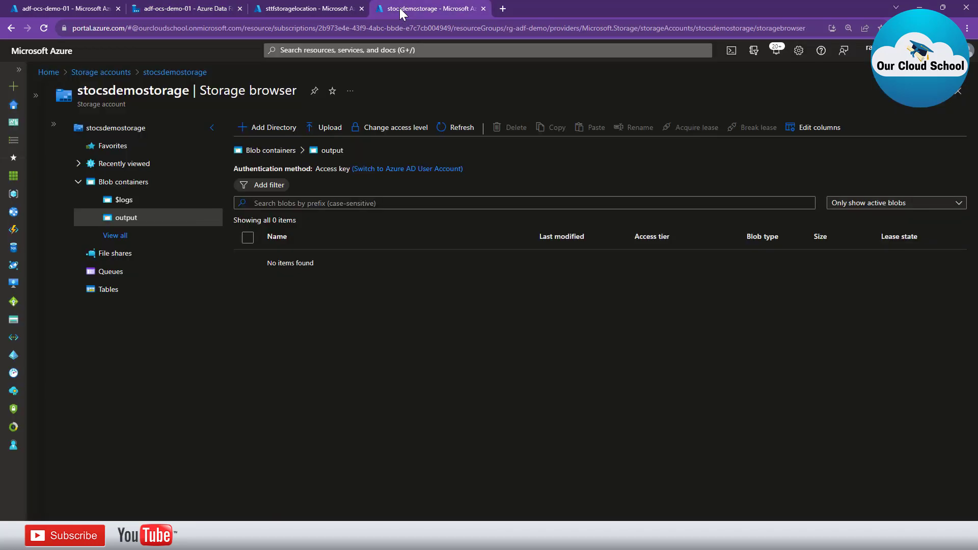
pyautogui.click(441, 128)
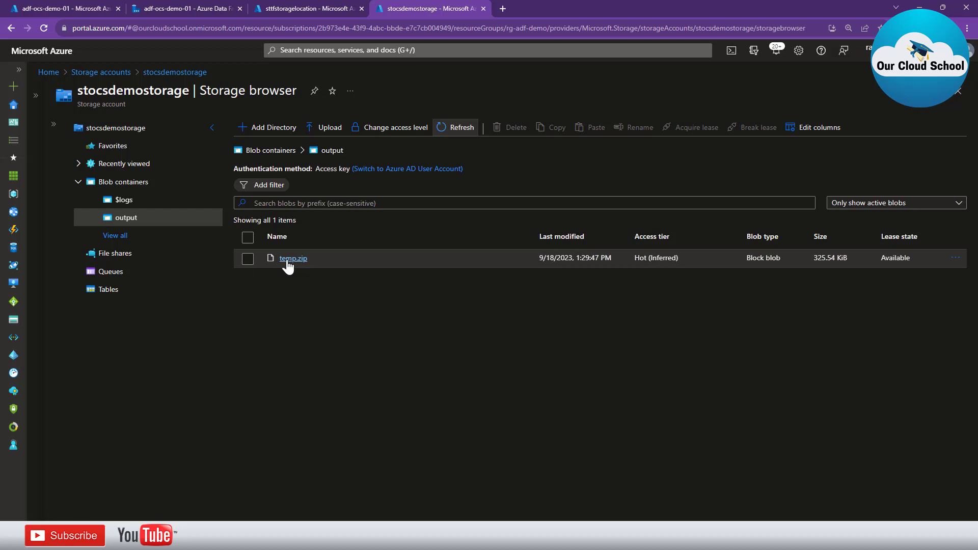
pyautogui.click(293, 259)
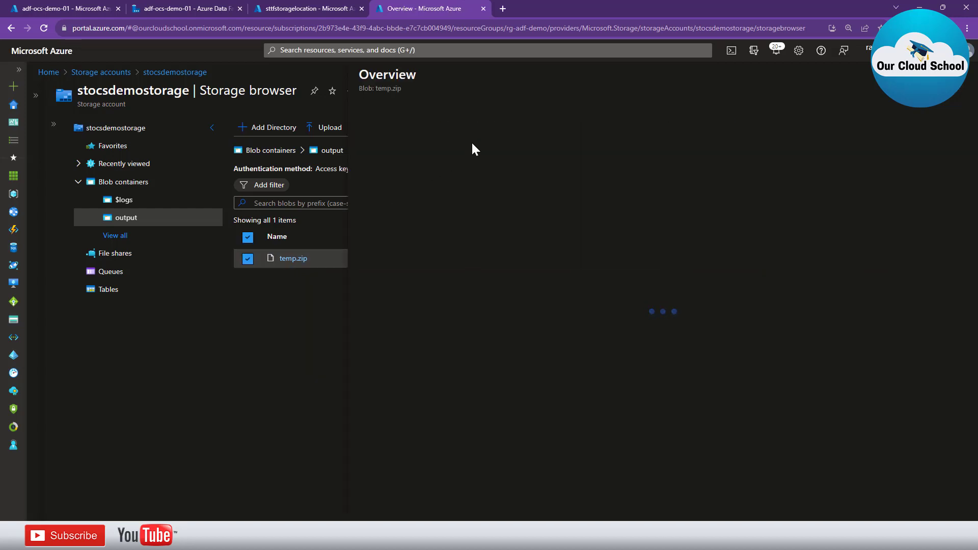
pyautogui.click(469, 110)
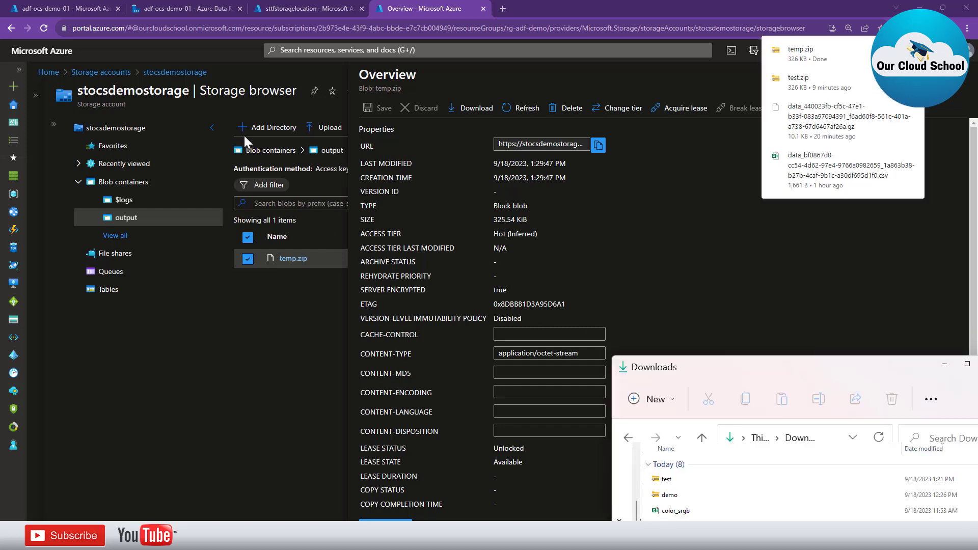
# Open the downloaded temp archive in File Explorer and compare its contents with the input container of sttfstoragelocation.
pyautogui.moveTo(742, 363); pyautogui.dragTo(252, 105)
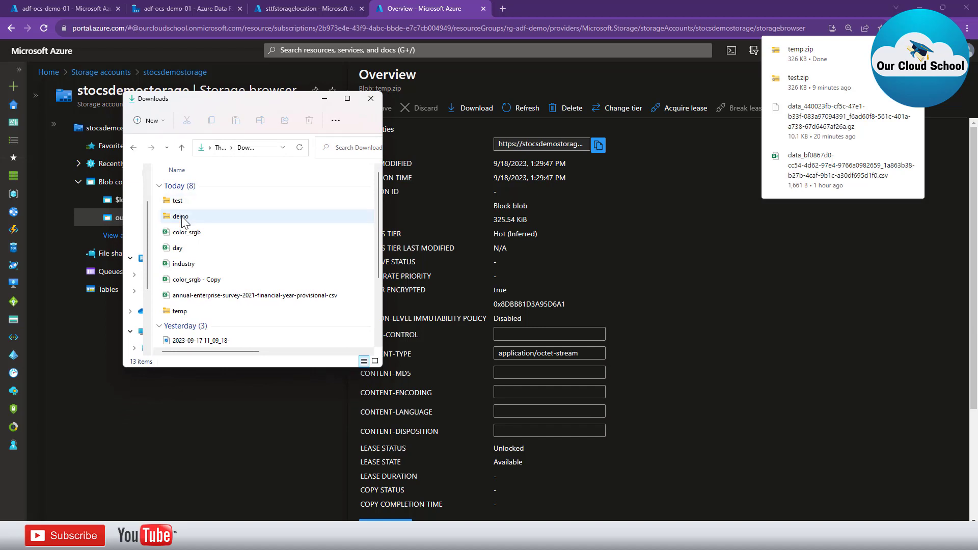
pyautogui.doubleClick(185, 314)
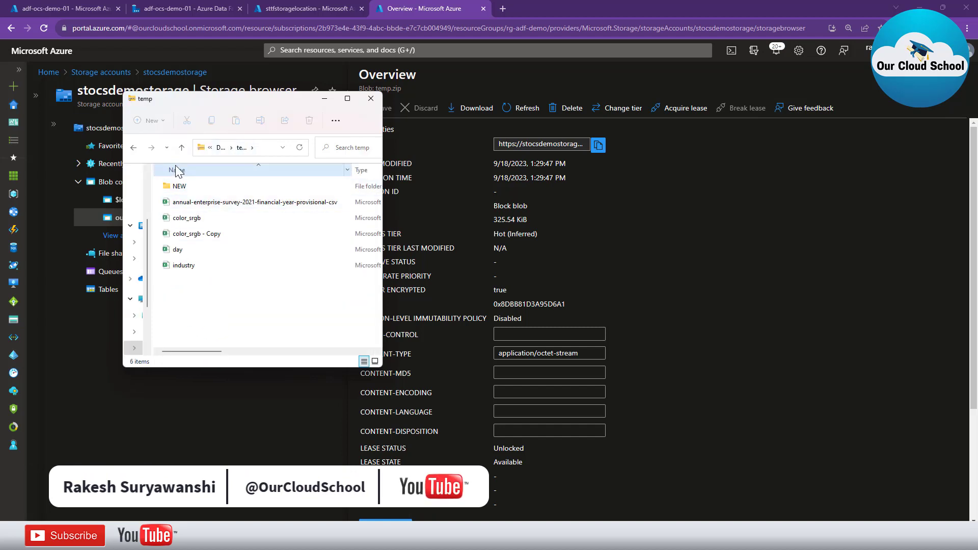
pyautogui.click(313, 10)
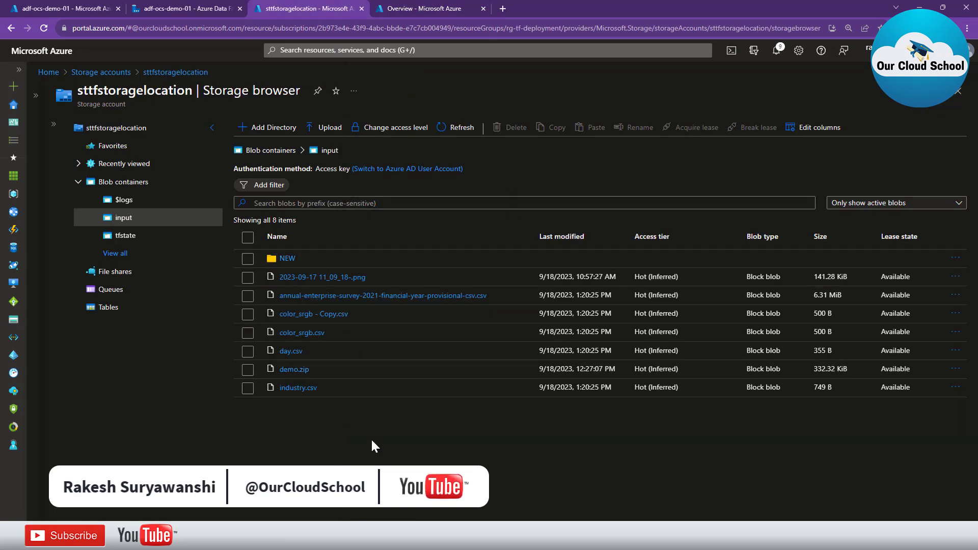
# Return to the data factory pipeline and close the copy activity's run details.
pyautogui.click(139, 6)
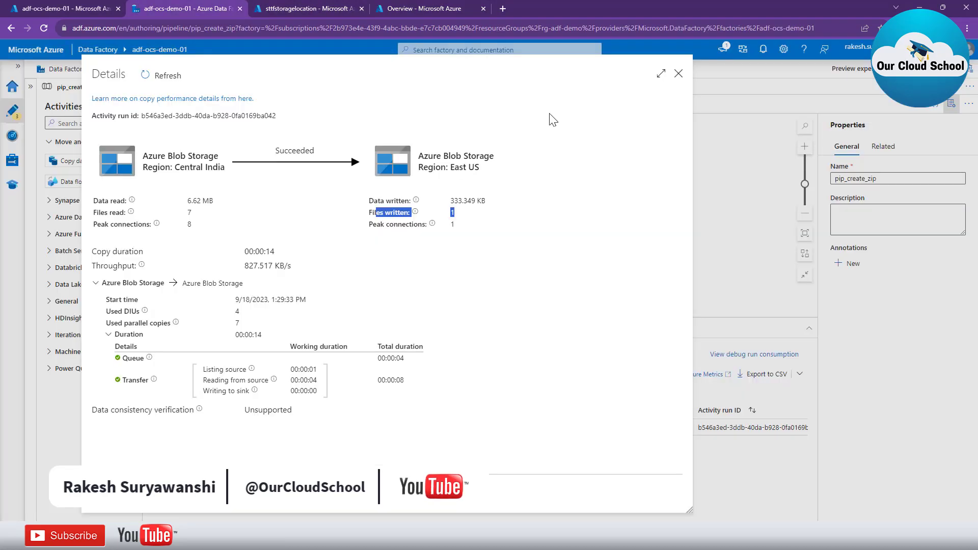
pyautogui.click(679, 75)
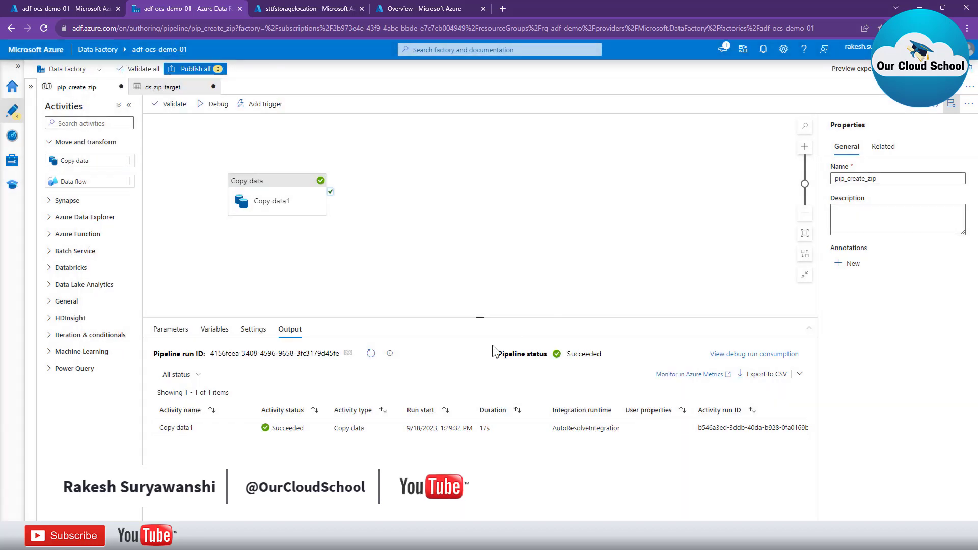